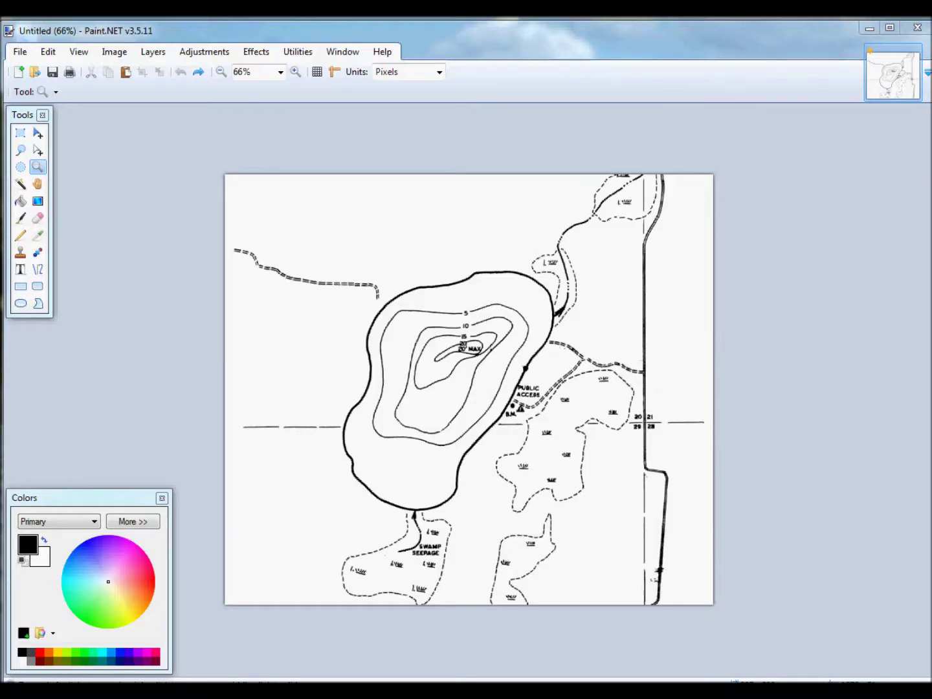
- Zoom in on the centre of the lake's deepest contours
{"action": "key", "text": "m"}
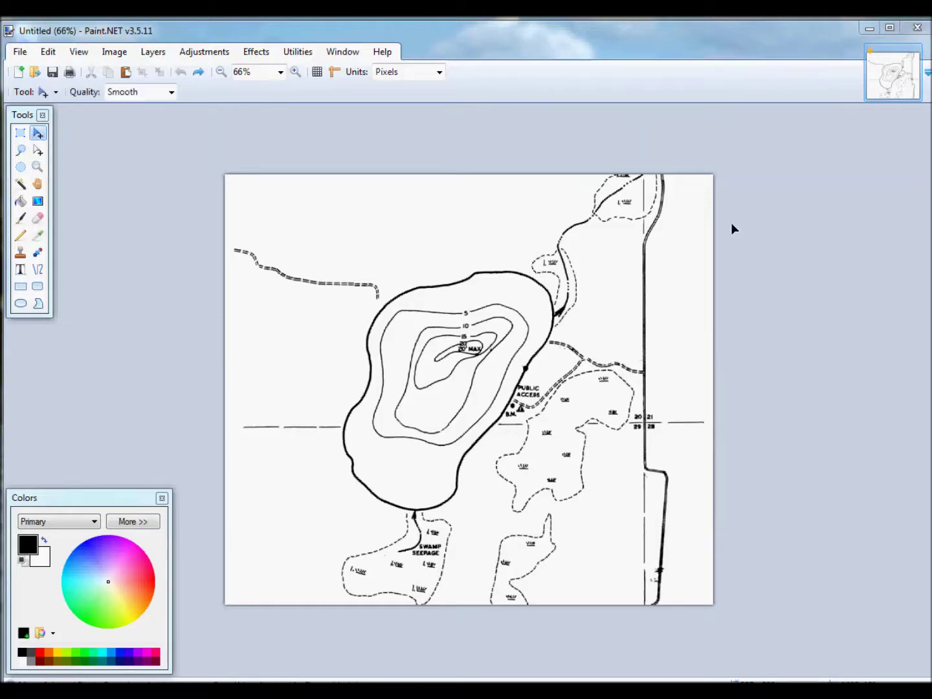
{"action": "left_click", "coordinate": [37, 170]}
{"action": "left_click_drag", "start_coordinate": [429, 288], "coordinate": [533, 378]}
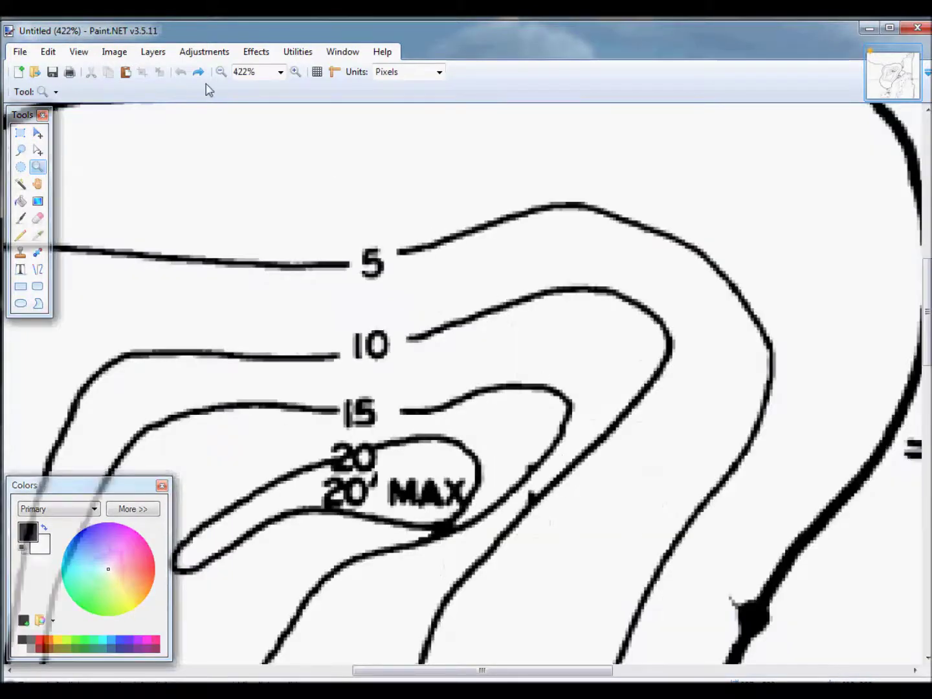
- Posterize the map to 2 levels per channel so contours become pure black
{"action": "left_click", "coordinate": [208, 54]}
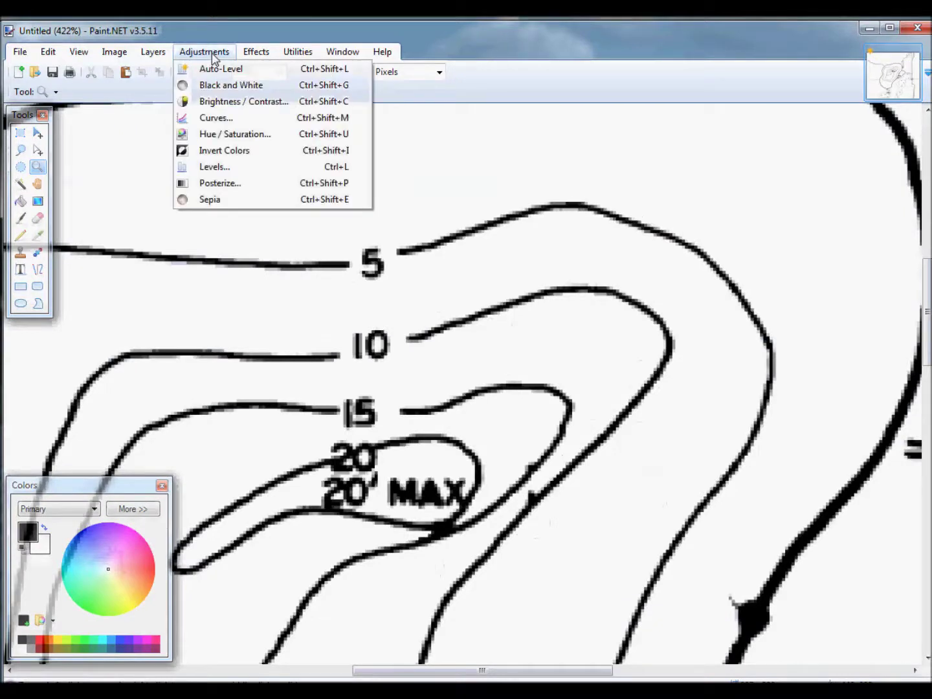
{"action": "left_click", "coordinate": [235, 187]}
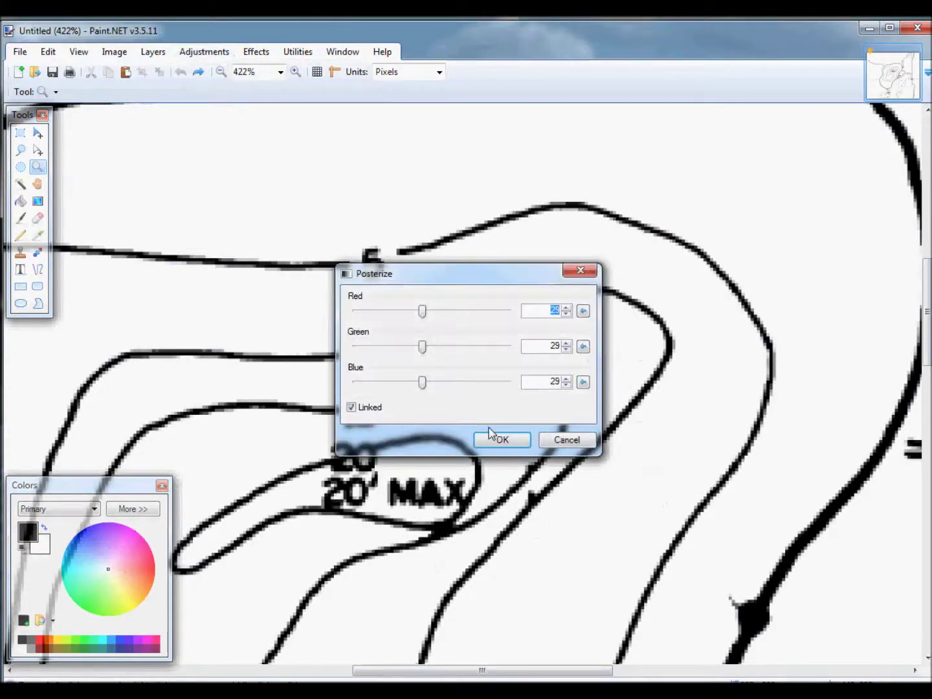
{"action": "left_click_drag", "start_coordinate": [423, 383], "coordinate": [356, 383]}
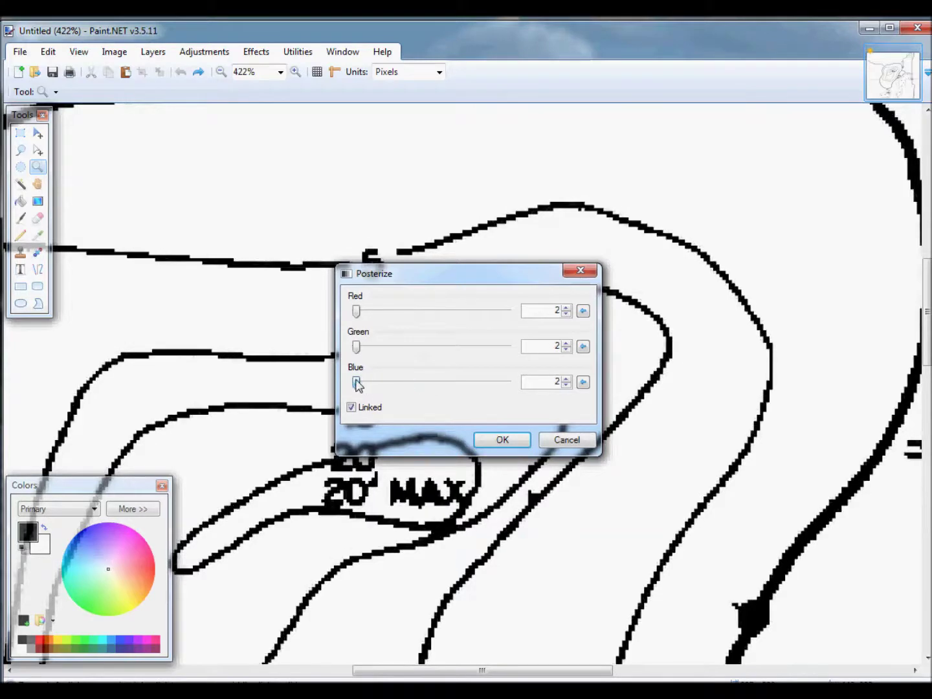
{"action": "left_click", "coordinate": [506, 440]}
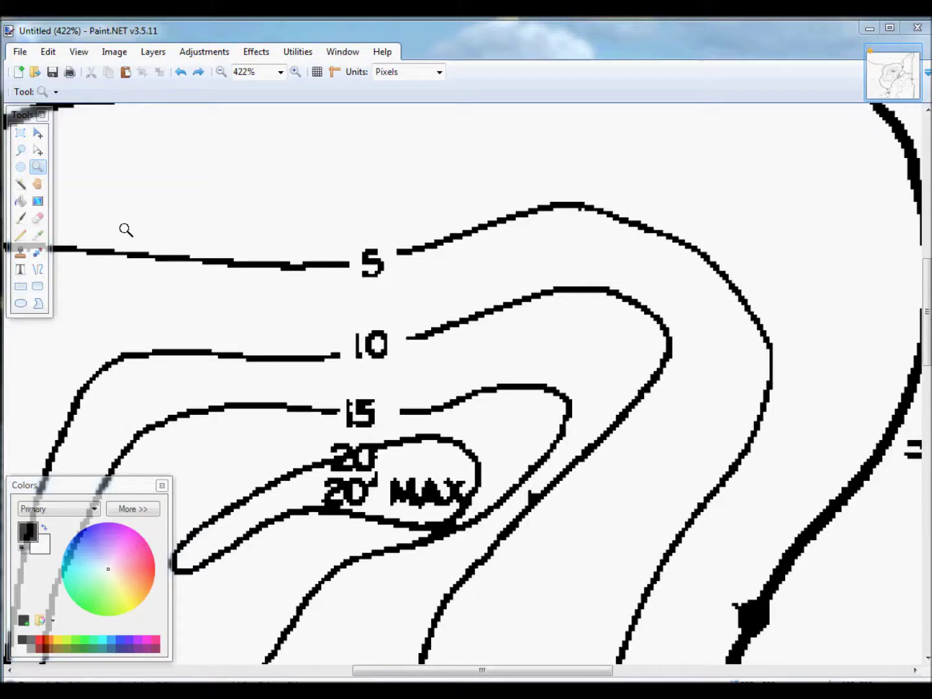
{"action": "left_click", "coordinate": [21, 236]}
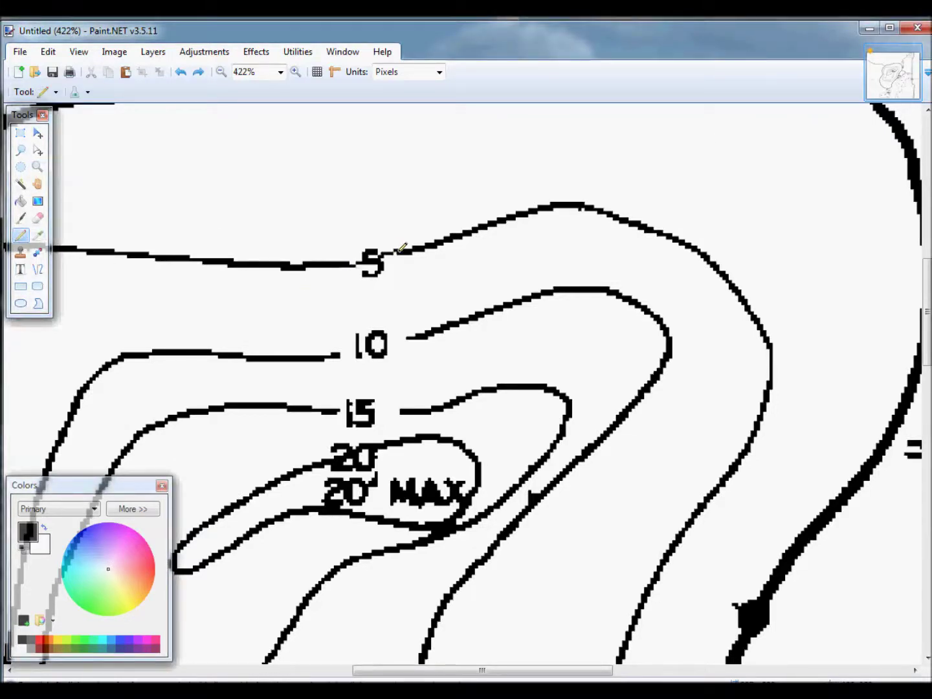
- Pencil over the 10 and 15 labels to join those contours, then zoom back out
{"action": "left_click_drag", "start_coordinate": [341, 354], "coordinate": [420, 335]}
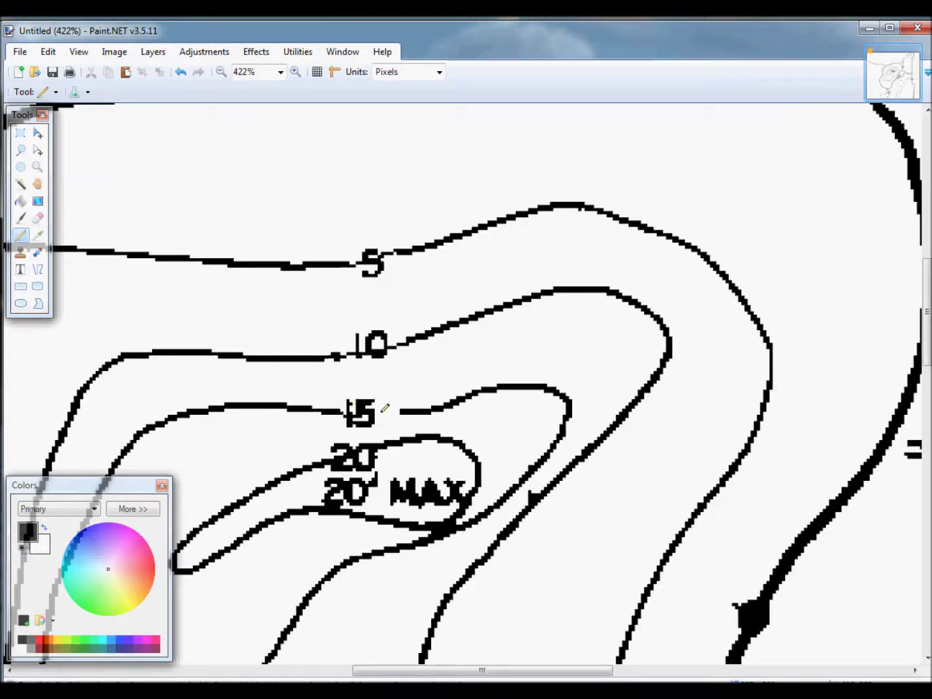
{"action": "left_click_drag", "start_coordinate": [381, 409], "coordinate": [405, 404]}
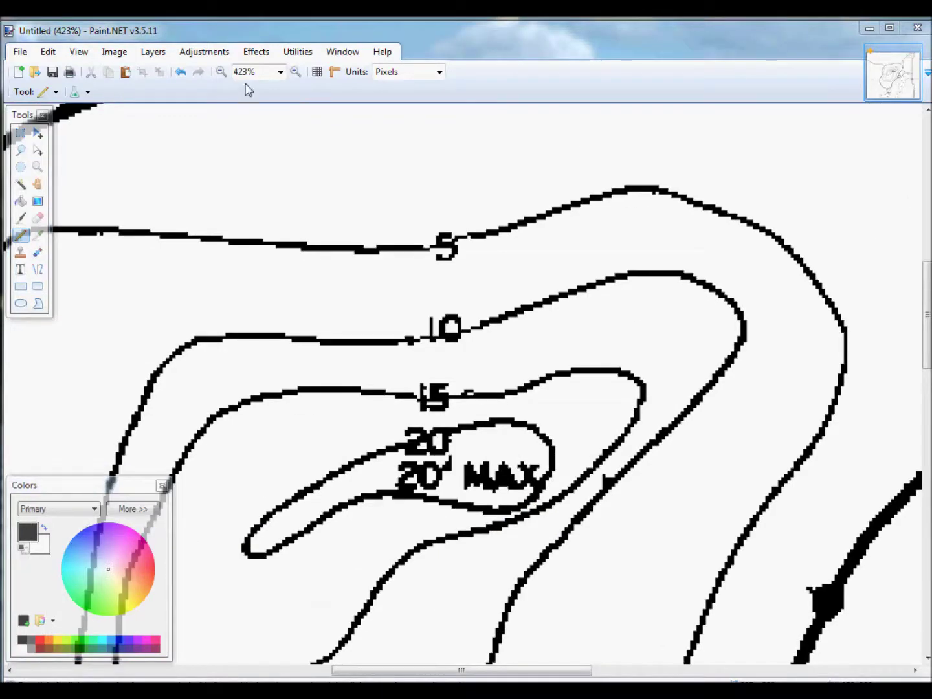
{"action": "left_click", "coordinate": [221, 72]}
{"action": "left_click", "coordinate": [221, 71]}
{"action": "left_click", "coordinate": [221, 73]}
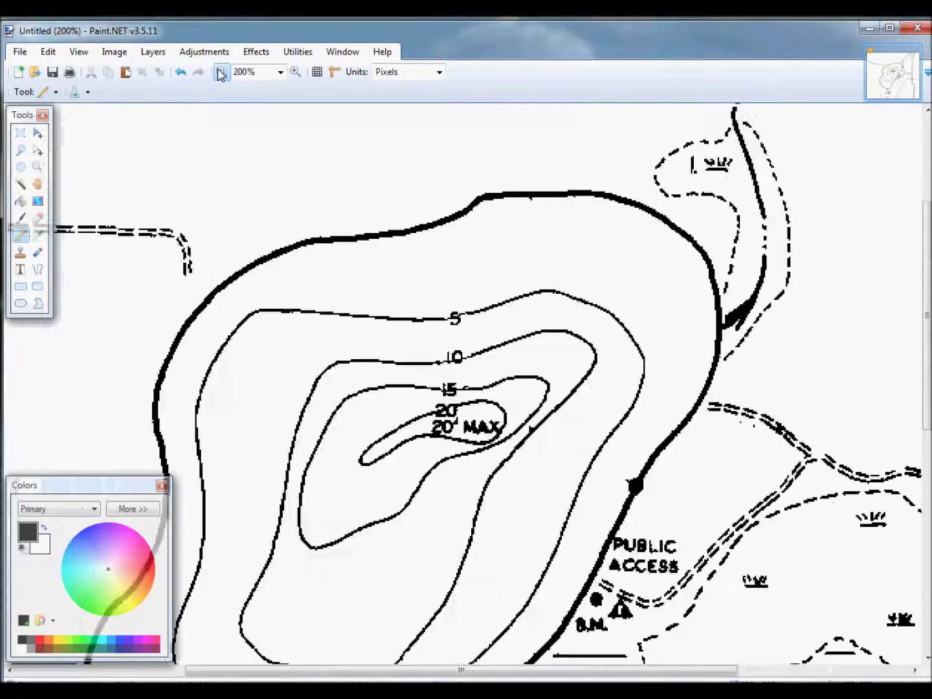
{"action": "left_click", "coordinate": [221, 73]}
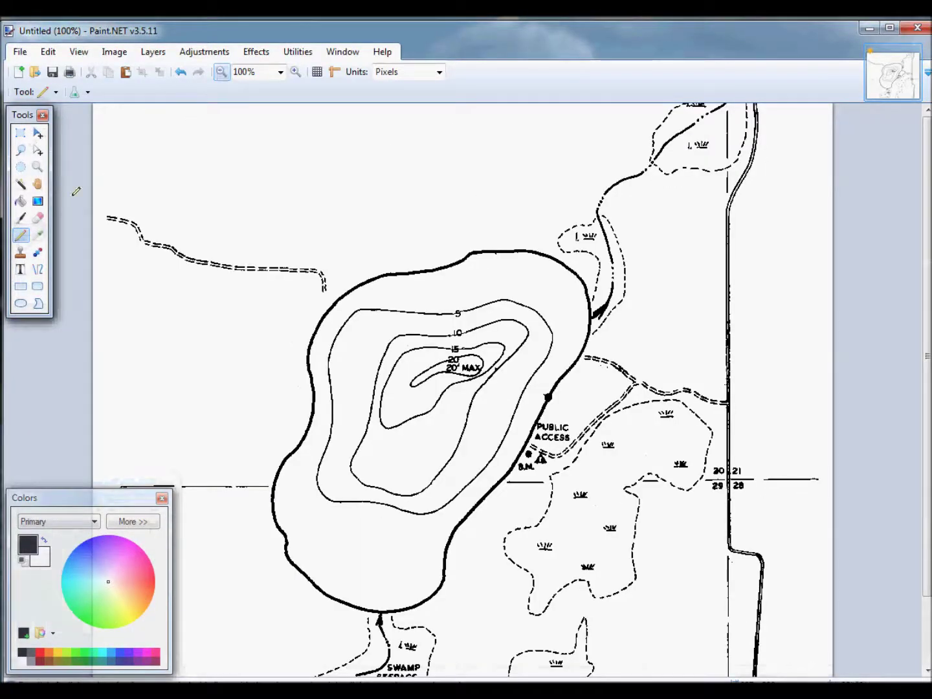
- Flood-fill the outer band, the 10–15 band and the 20' MAX centre black
{"action": "left_click", "coordinate": [20, 200]}
{"action": "left_click", "coordinate": [408, 287]}
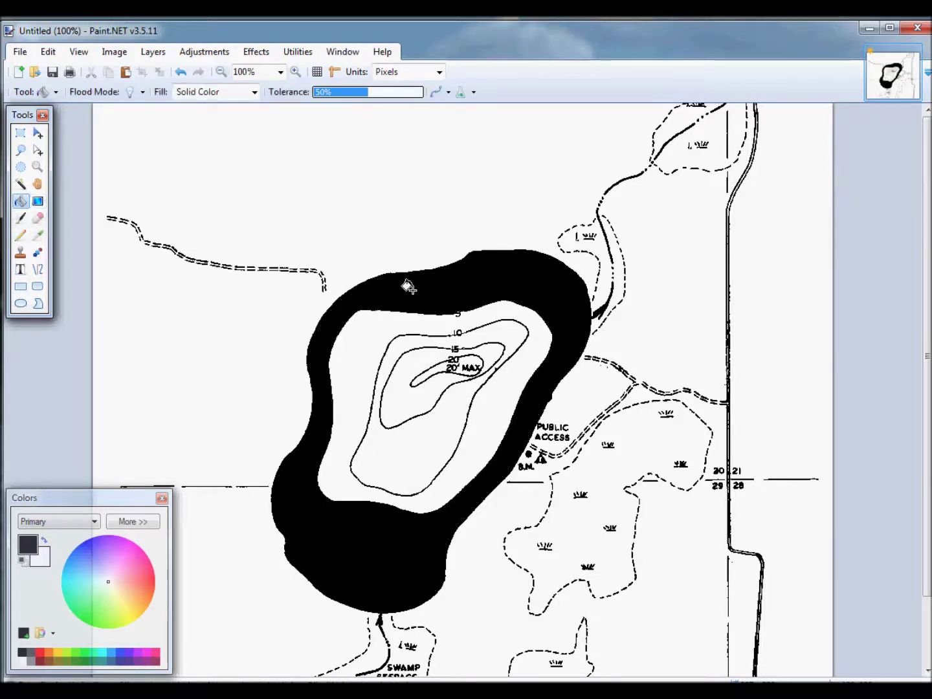
{"action": "left_click", "coordinate": [406, 342]}
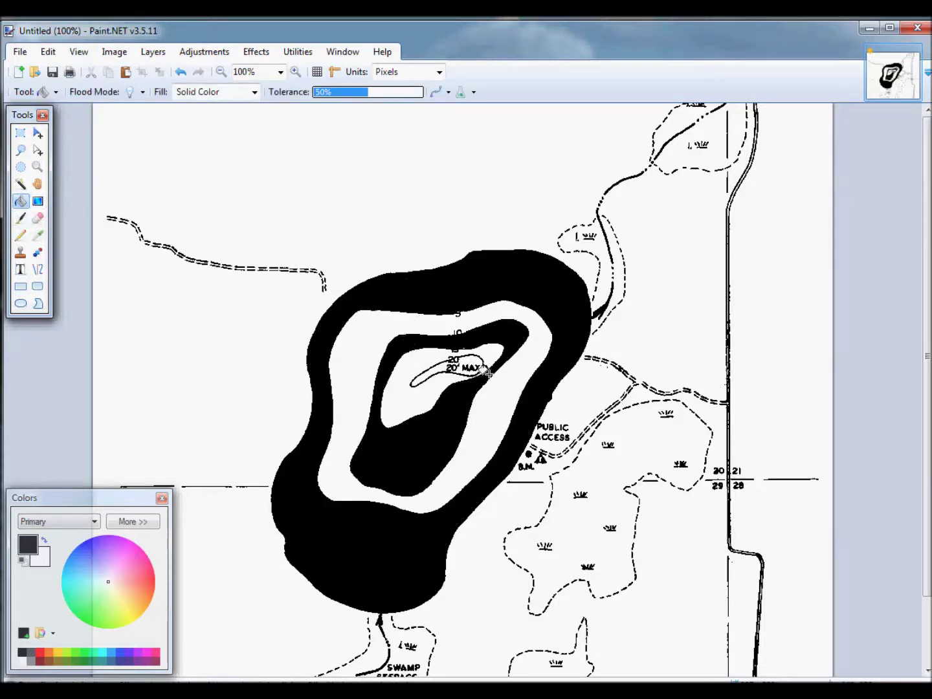
{"action": "left_click", "coordinate": [460, 356]}
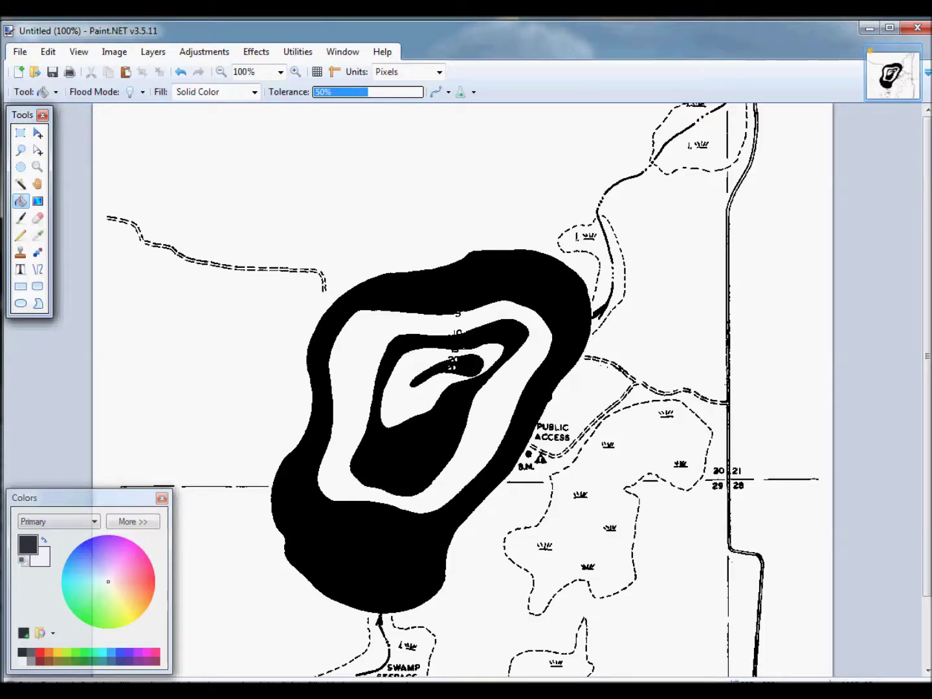
{"action": "key", "text": "p"}
{"action": "scroll", "coordinate": [463, 389], "scroll_direction": "down", "scroll_amount": 1}
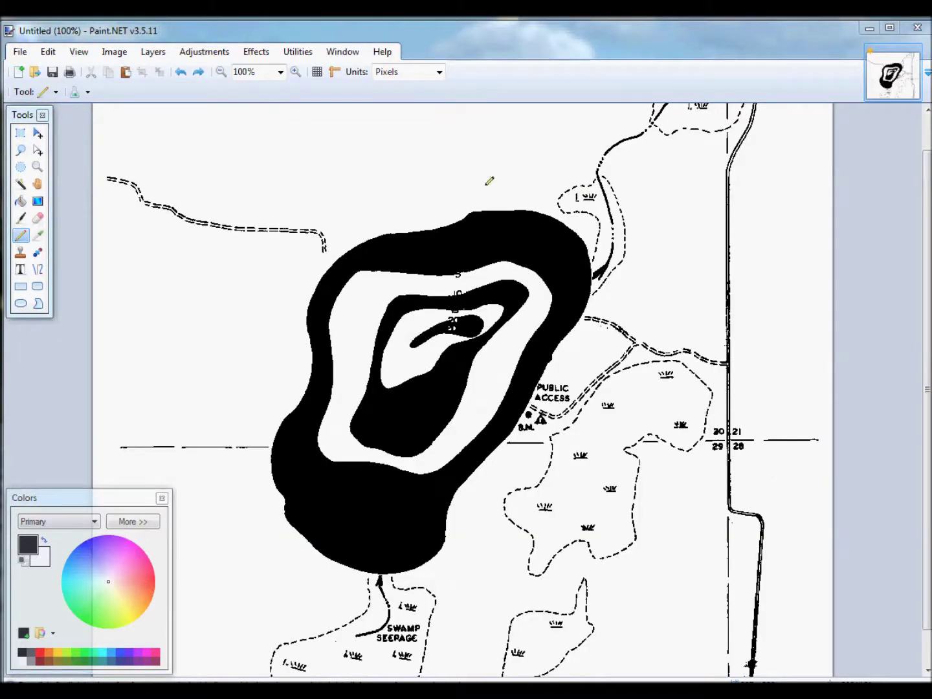
{"action": "left_click", "coordinate": [23, 185]}
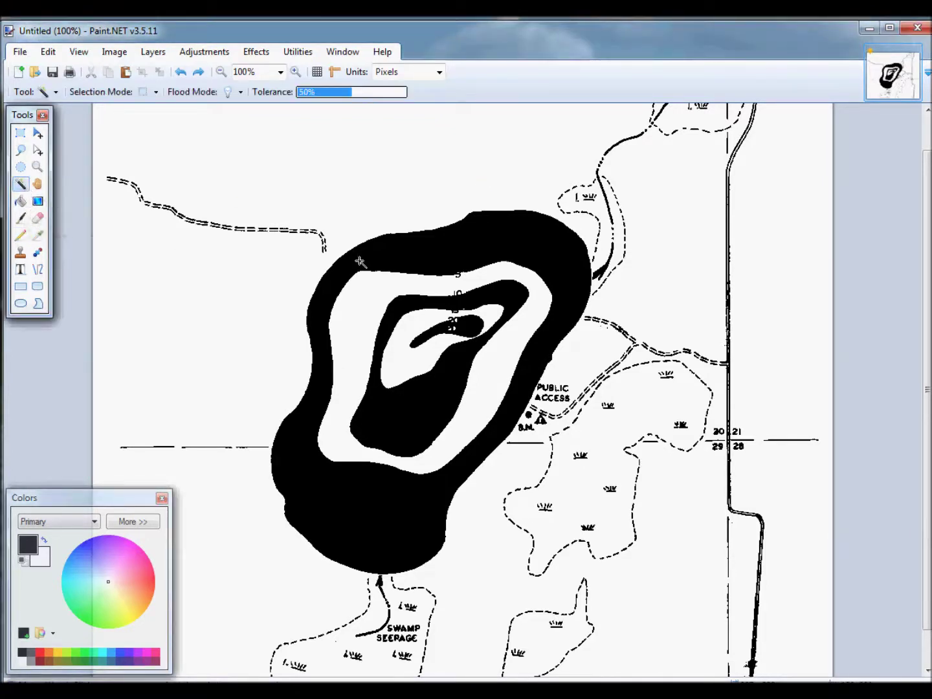
- Magic Wand-select all five lake bands, from the outer black ring to the central blob
{"action": "left_click", "coordinate": [468, 249]}
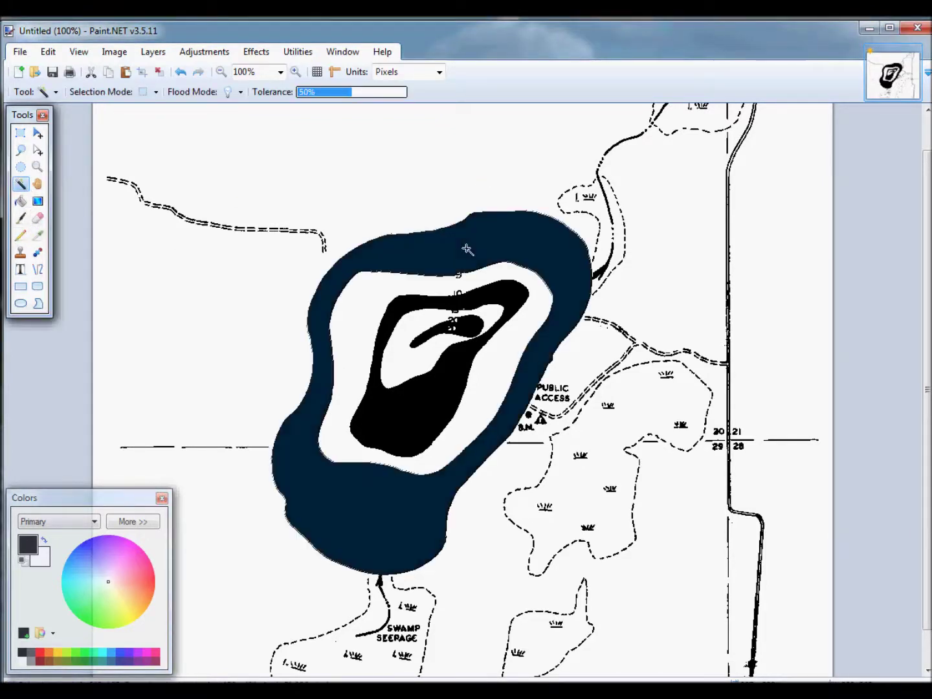
{"action": "left_click", "coordinate": [355, 306]}
{"action": "left_click", "coordinate": [402, 308]}
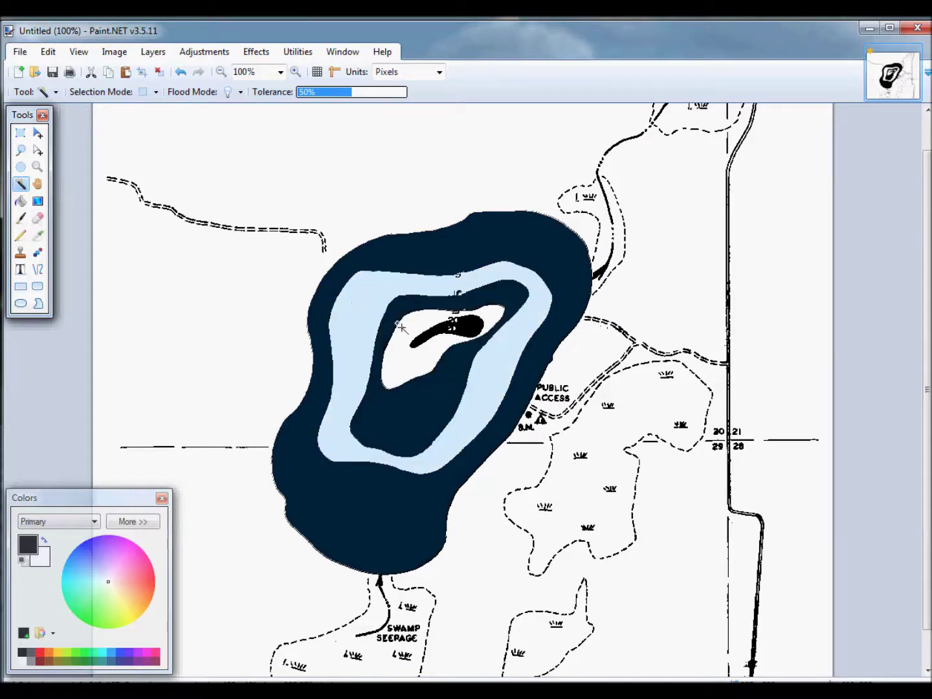
{"action": "left_click", "coordinate": [406, 332]}
{"action": "left_click", "coordinate": [447, 330]}
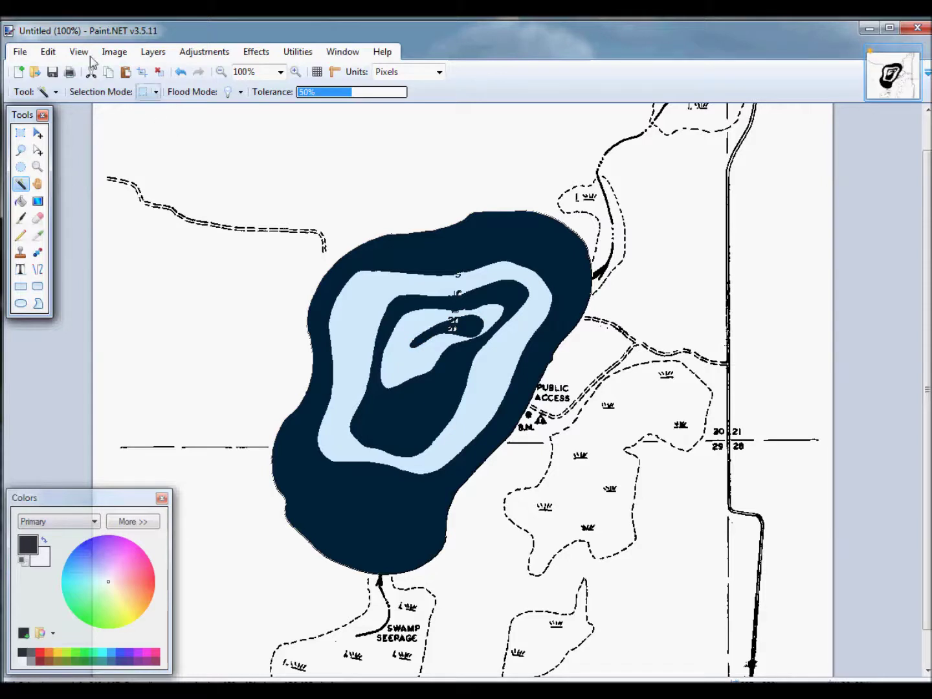
- Invert the selection, delete everything around the lake, and lower fill tolerance to 0%
{"action": "left_click", "coordinate": [48, 51]}
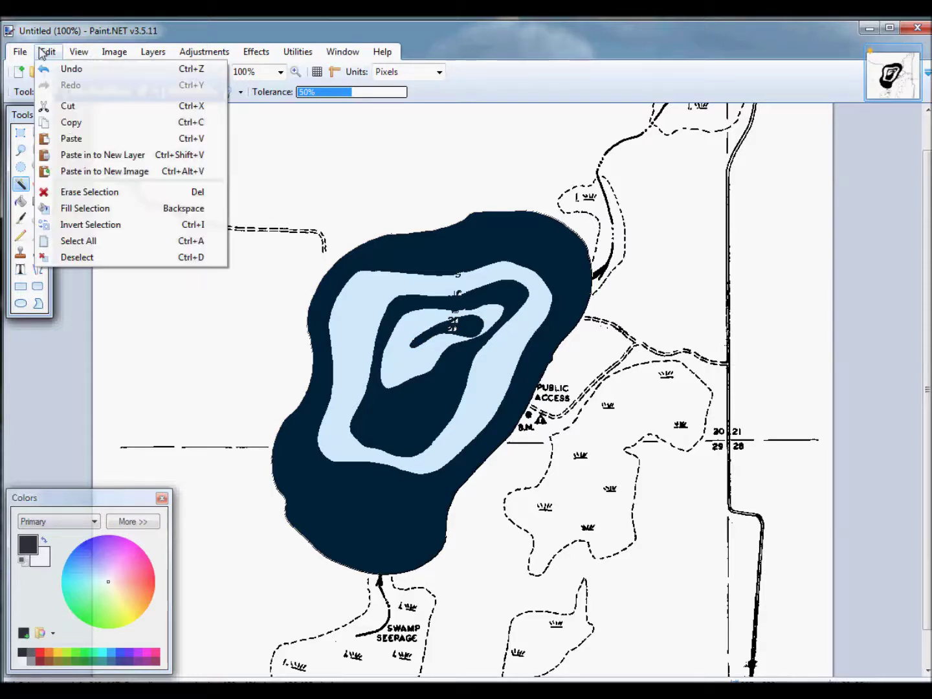
{"action": "left_click", "coordinate": [91, 241]}
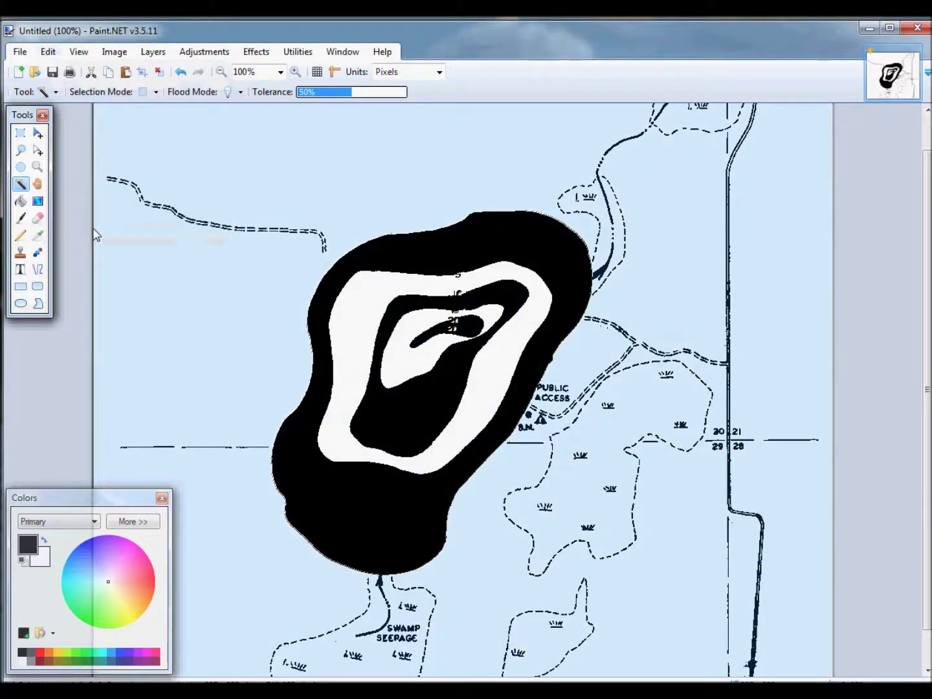
{"action": "key", "text": "Delete"}
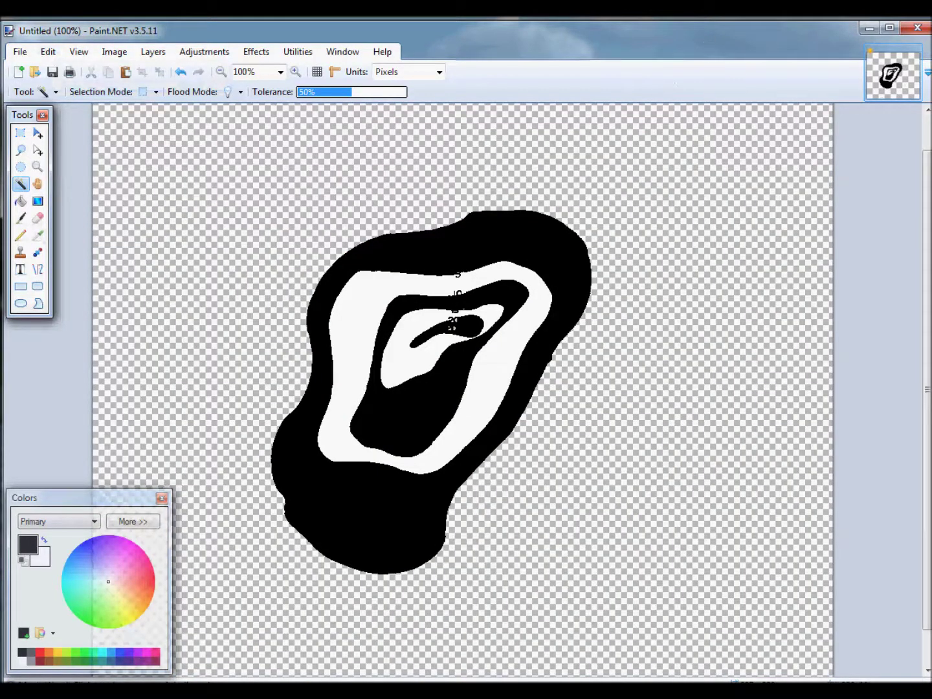
{"action": "left_click", "coordinate": [21, 200]}
{"action": "left_click_drag", "start_coordinate": [366, 92], "coordinate": [311, 94]}
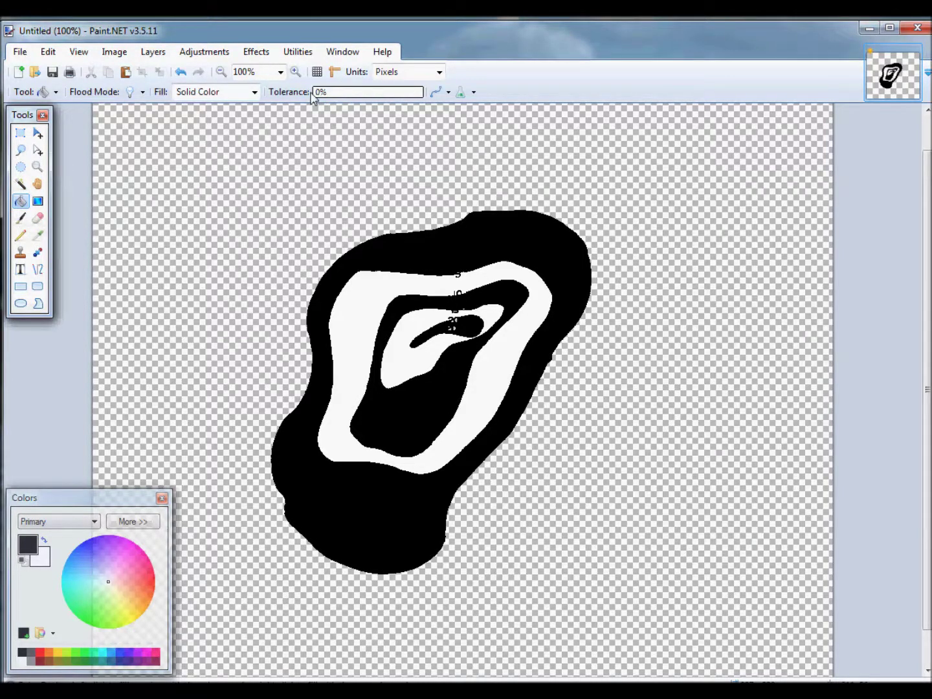
- Set the paint colour to white and fill the transparent background white
{"action": "left_click", "coordinate": [28, 661]}
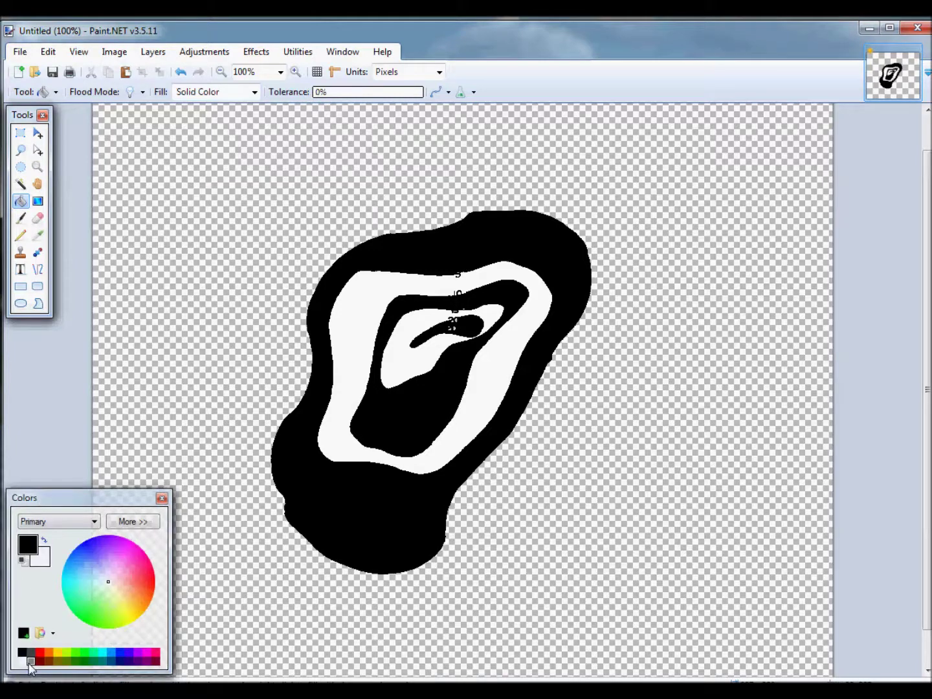
{"action": "left_click", "coordinate": [21, 661]}
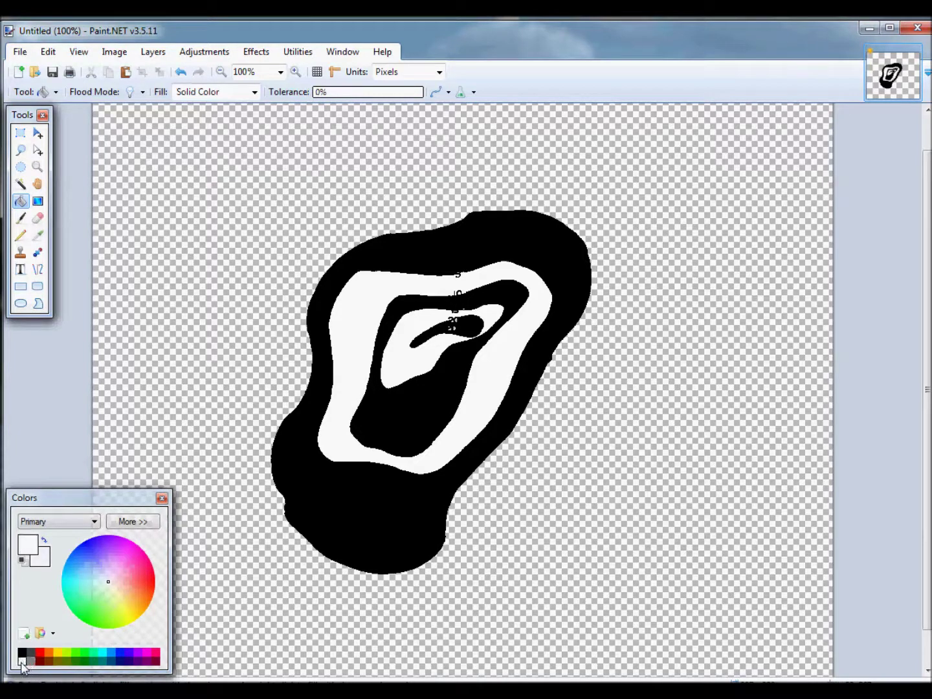
{"action": "left_click", "coordinate": [128, 521]}
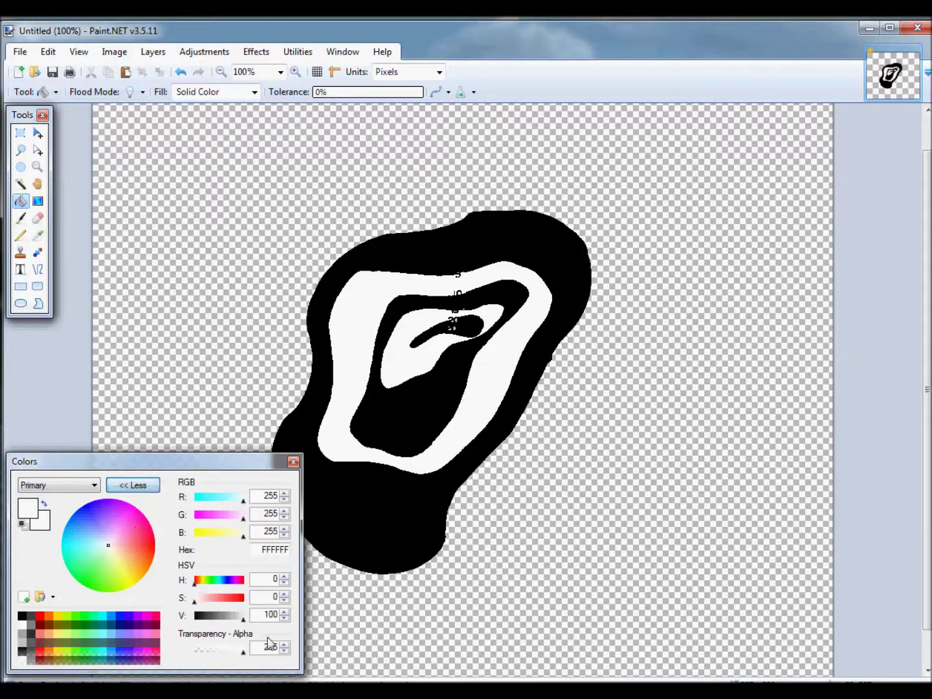
{"action": "left_click", "coordinate": [352, 206]}
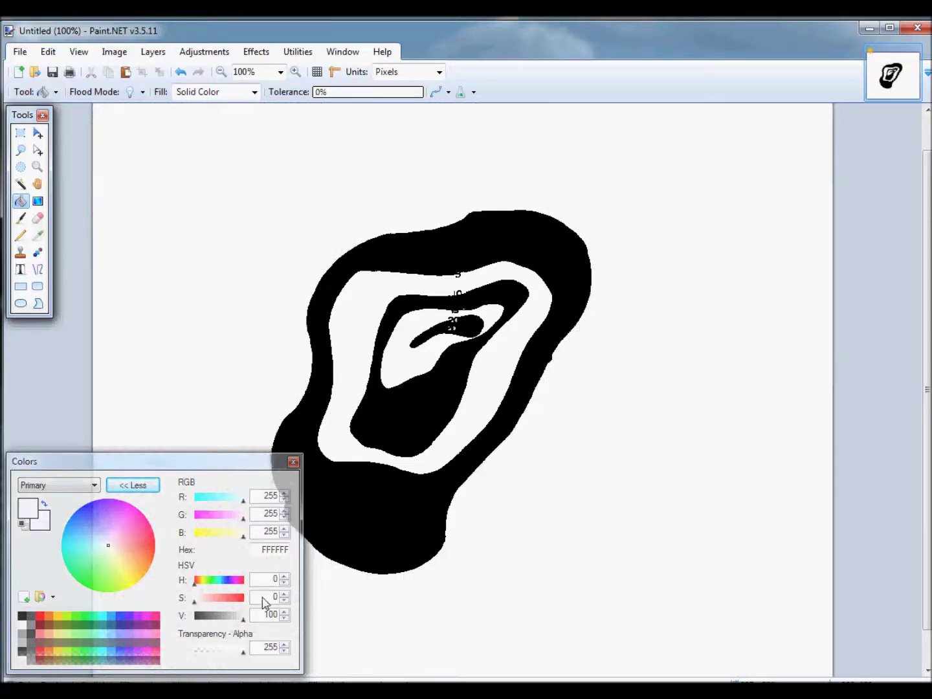
- Fill the outer black ring with light grey and the next white ring with CCCCCC
{"action": "left_click", "coordinate": [285, 619]}
{"action": "left_click", "coordinate": [284, 619]}
{"action": "left_click", "coordinate": [285, 618]}
{"action": "left_click", "coordinate": [284, 618]}
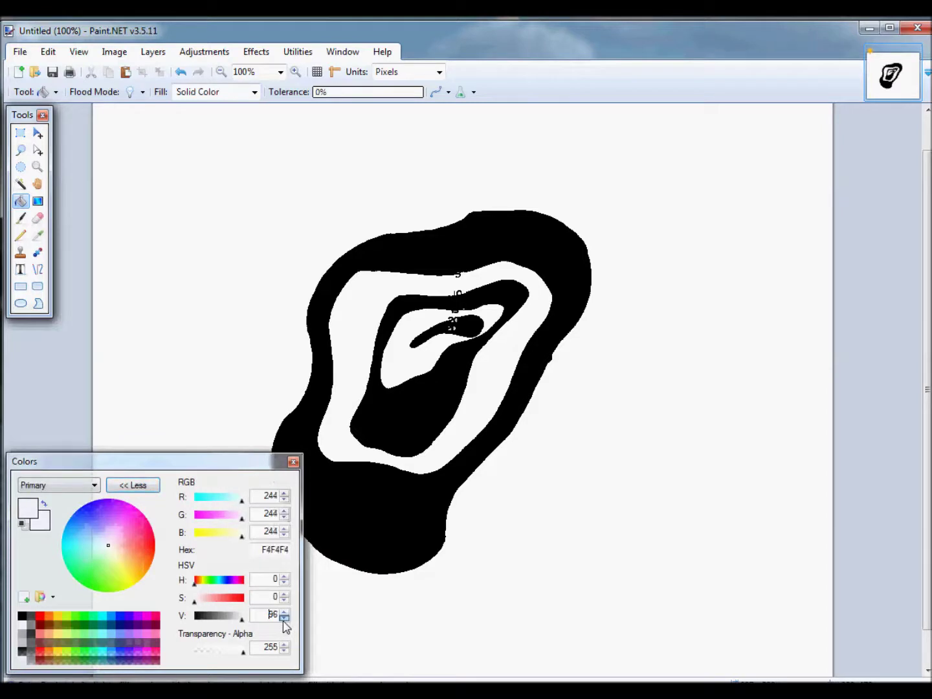
{"action": "left_click", "coordinate": [285, 619]}
{"action": "left_click", "coordinate": [284, 618]}
{"action": "left_click", "coordinate": [285, 618]}
{"action": "left_click", "coordinate": [284, 619]}
{"action": "left_click", "coordinate": [284, 618]}
{"action": "left_click", "coordinate": [285, 618]}
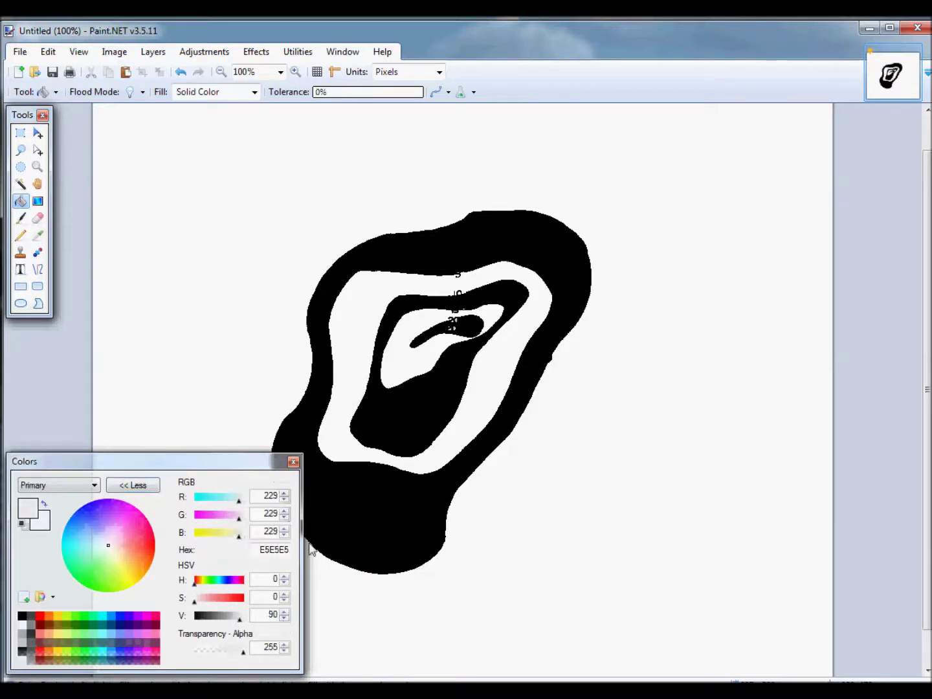
{"action": "left_click", "coordinate": [382, 252]}
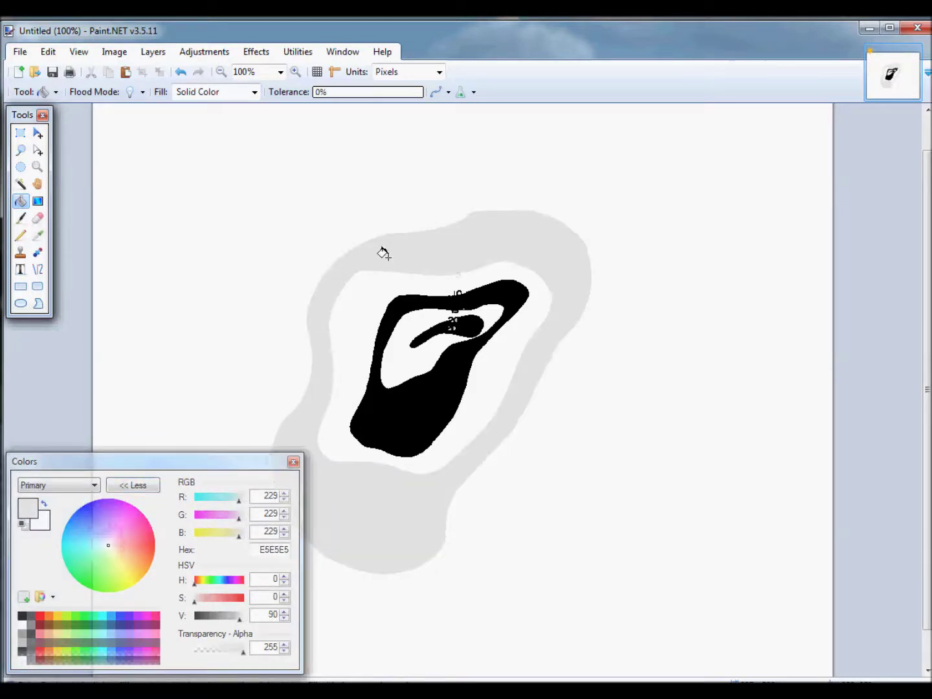
{"action": "left_click", "coordinate": [284, 619]}
{"action": "left_click", "coordinate": [284, 620]}
{"action": "left_click", "coordinate": [284, 620]}
{"action": "left_click", "coordinate": [284, 620]}
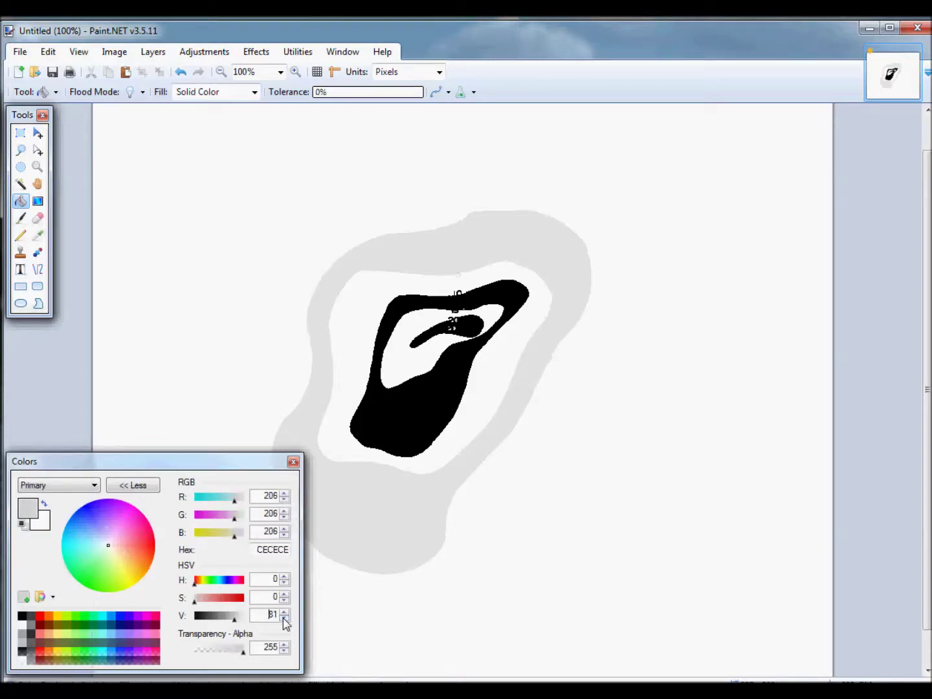
{"action": "left_click", "coordinate": [284, 620]}
{"action": "left_click", "coordinate": [348, 285]}
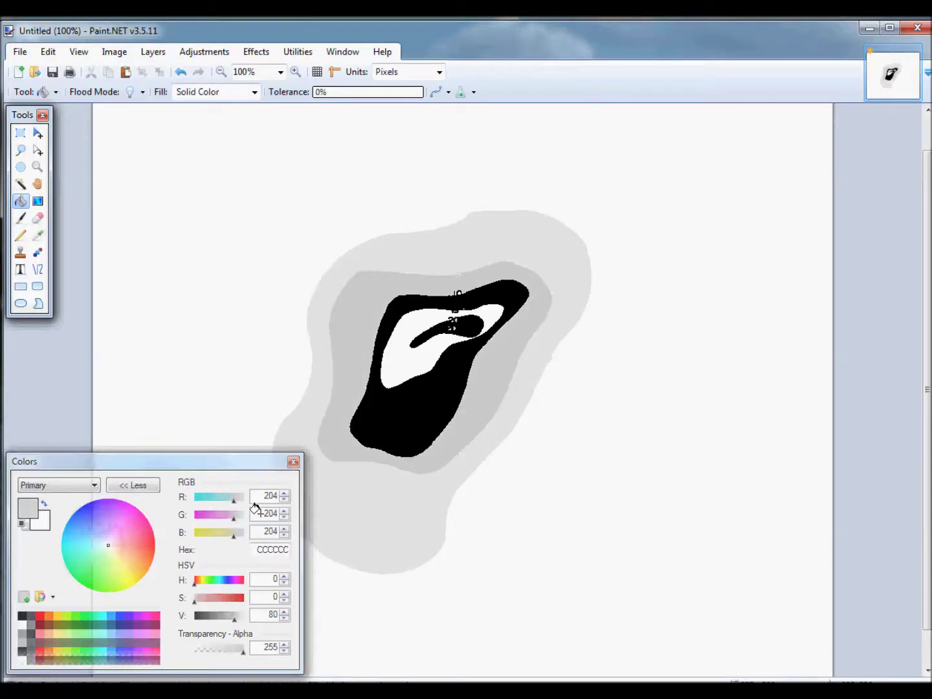
- Fill the next black band with a darker grey and the inner white region with 999999
{"action": "left_click", "coordinate": [284, 620]}
{"action": "left_click", "coordinate": [284, 620]}
{"action": "left_click", "coordinate": [284, 620]}
{"action": "left_click", "coordinate": [284, 620]}
{"action": "left_click", "coordinate": [284, 620]}
{"action": "left_click", "coordinate": [283, 619]}
{"action": "left_click", "coordinate": [283, 619]}
{"action": "left_click", "coordinate": [285, 620]}
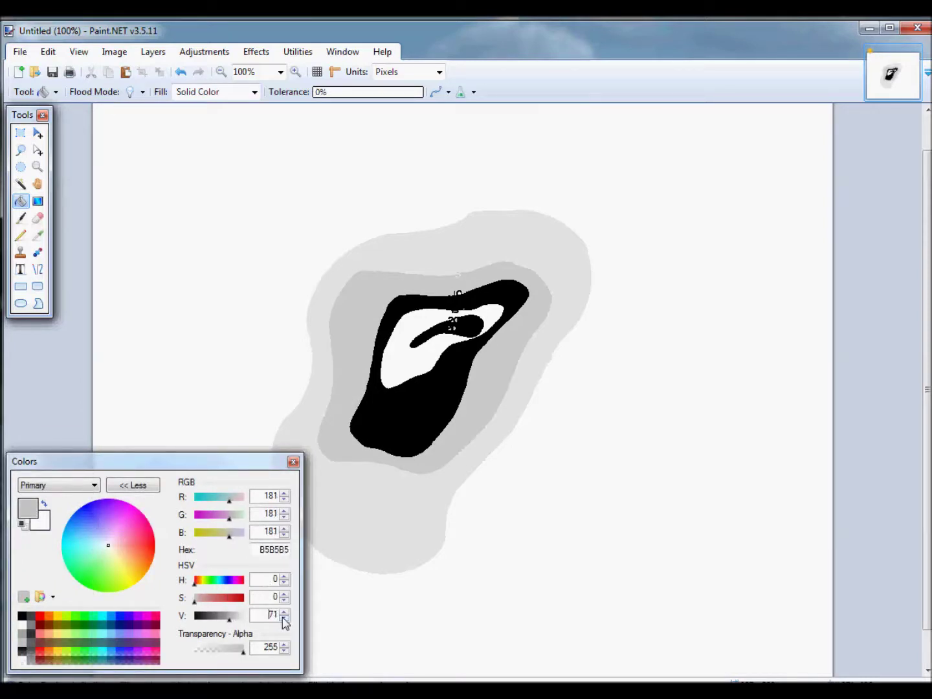
{"action": "left_click", "coordinate": [284, 620]}
{"action": "left_click", "coordinate": [365, 405]}
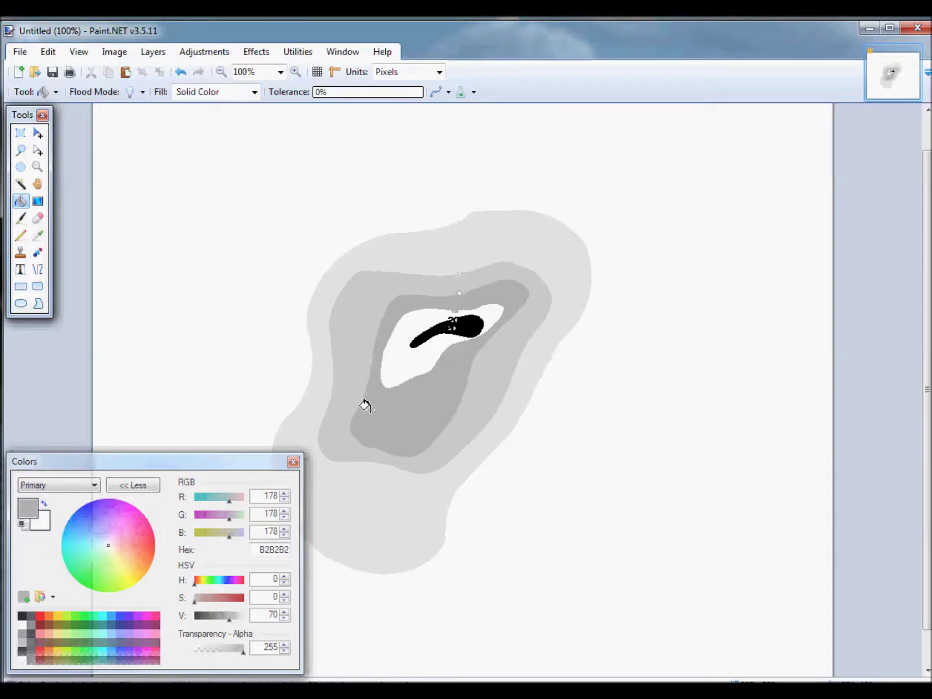
{"action": "left_click", "coordinate": [284, 619]}
{"action": "left_click", "coordinate": [283, 619]}
{"action": "left_click", "coordinate": [284, 620]}
{"action": "left_click", "coordinate": [284, 620]}
{"action": "left_click", "coordinate": [284, 619]}
{"action": "left_click", "coordinate": [283, 619]}
{"action": "left_click", "coordinate": [284, 620]}
{"action": "left_click", "coordinate": [283, 620]}
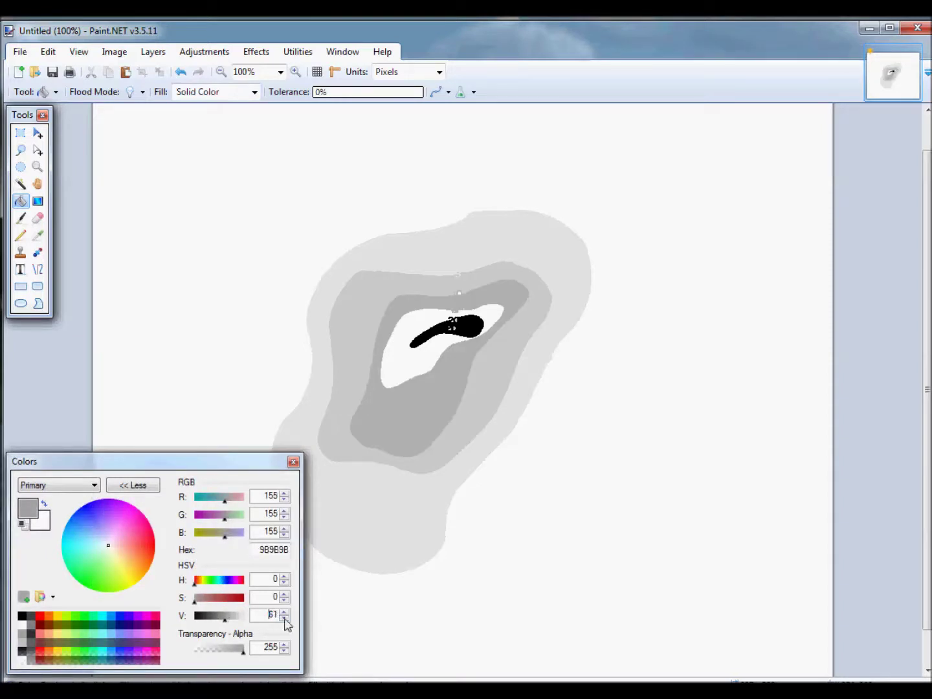
{"action": "left_click", "coordinate": [284, 620]}
{"action": "left_click", "coordinate": [411, 357]}
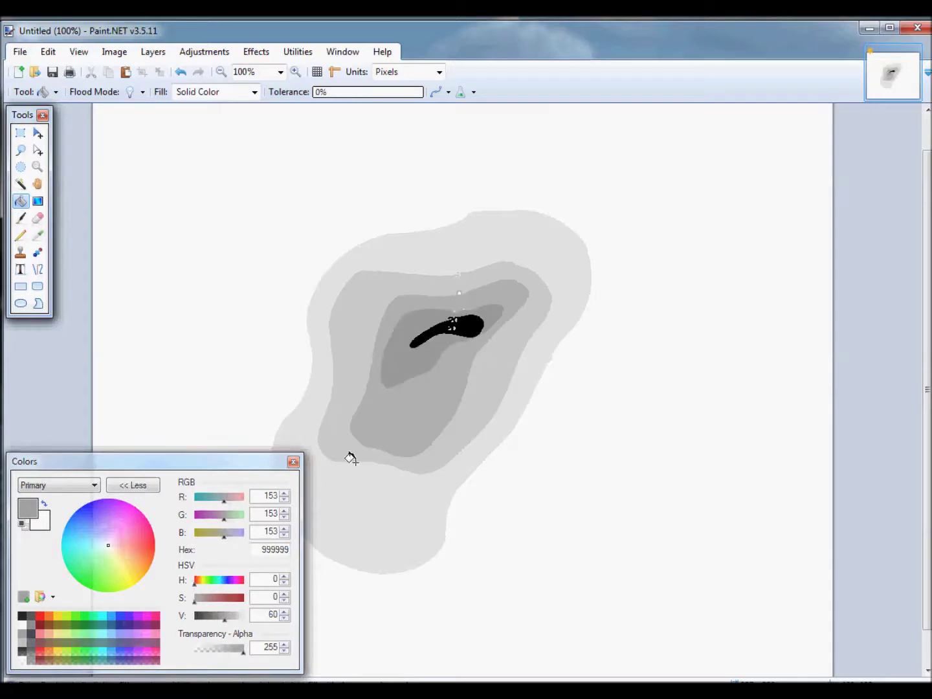
- Darken the colour to brightness 50 and fill the central blob with 7F7F7F
{"action": "double_click", "coordinate": [284, 619]}
{"action": "left_click", "coordinate": [284, 618]}
{"action": "double_click", "coordinate": [284, 618]}
{"action": "double_click", "coordinate": [284, 619]}
{"action": "double_click", "coordinate": [284, 618]}
{"action": "left_click", "coordinate": [284, 620]}
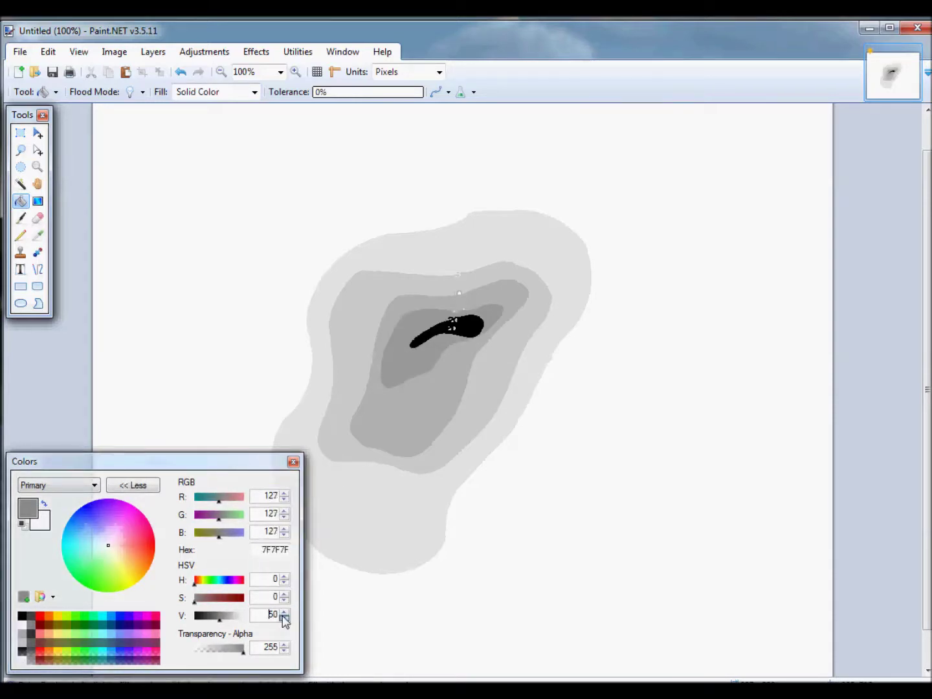
{"action": "left_click", "coordinate": [457, 318]}
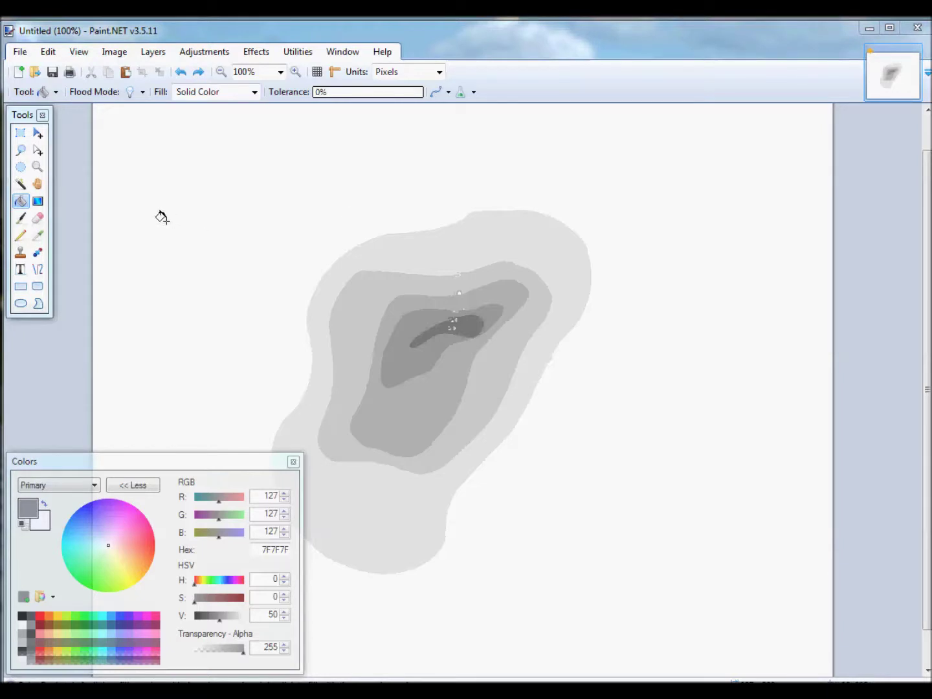
- Magic Wand the white background and invert the selection onto the lake shape
{"action": "left_click", "coordinate": [22, 186]}
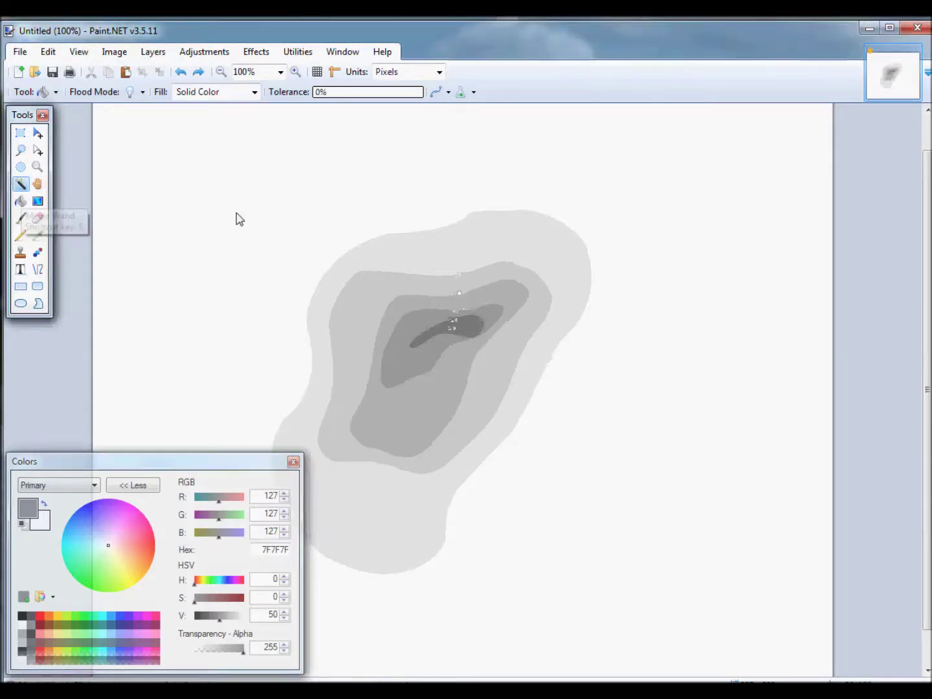
{"action": "left_click", "coordinate": [283, 211]}
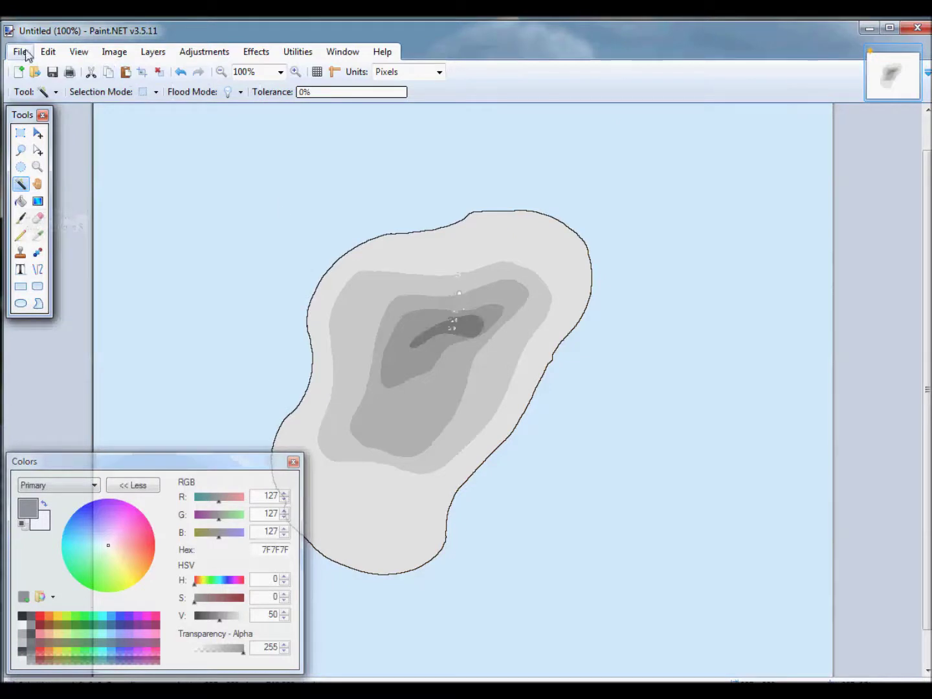
{"action": "left_click", "coordinate": [48, 52]}
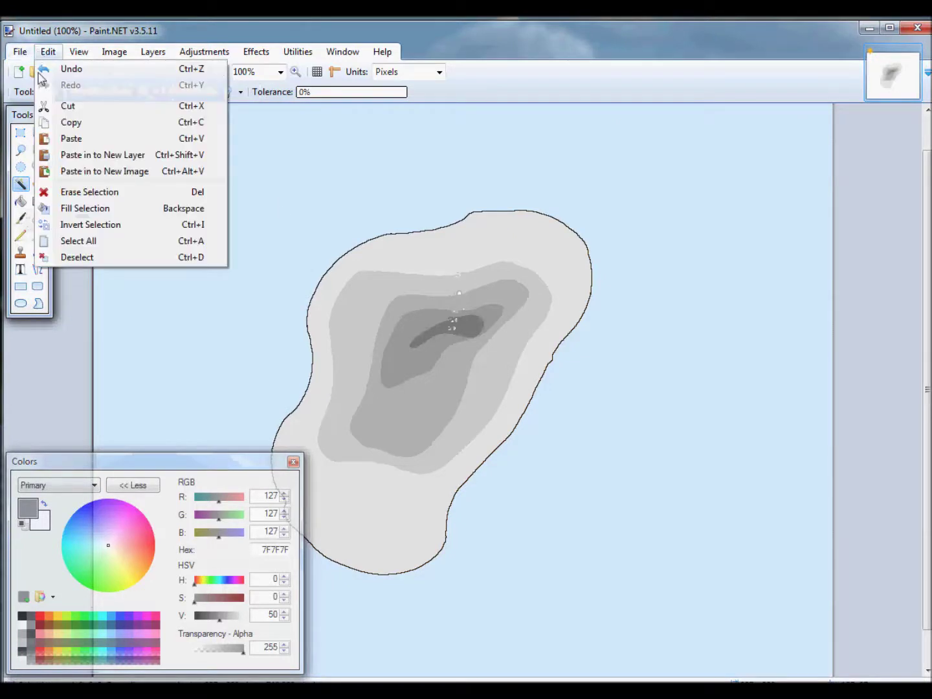
{"action": "left_click", "coordinate": [76, 225]}
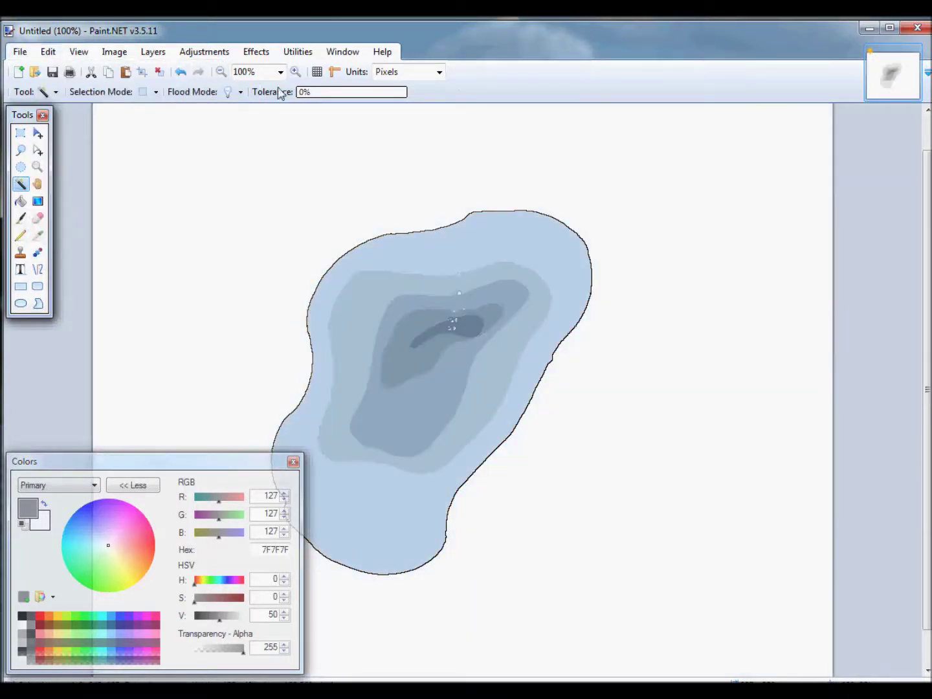
{"action": "left_click", "coordinate": [260, 52]}
- Apply a Gaussian Blur with radius 18 to the selected lake
{"action": "mouse_move", "coordinate": [367, 109]}
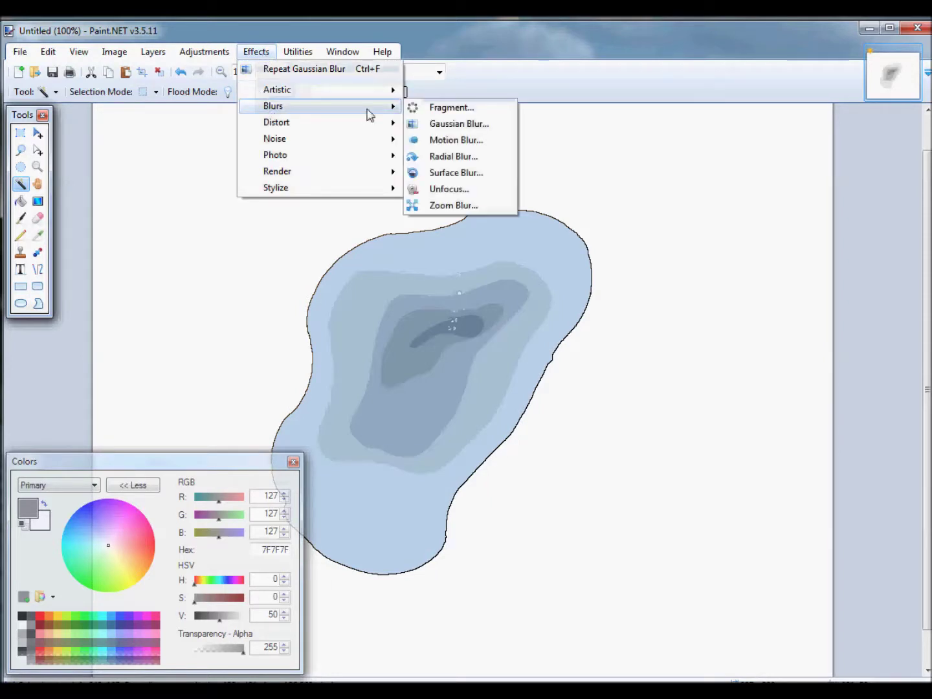
{"action": "left_click", "coordinate": [457, 126]}
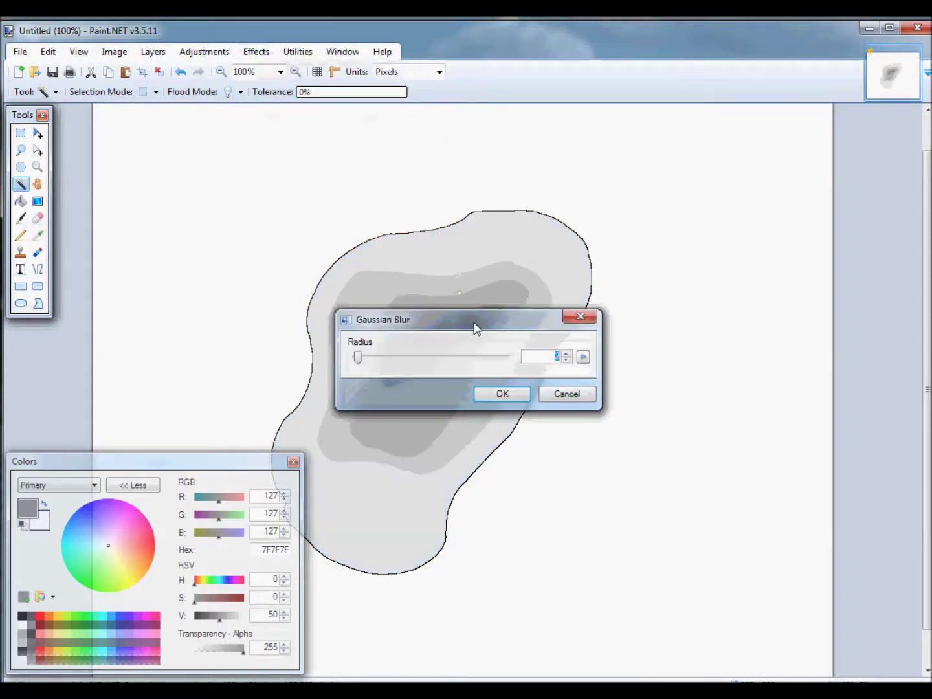
{"action": "left_click_drag", "start_coordinate": [475, 323], "coordinate": [635, 361]}
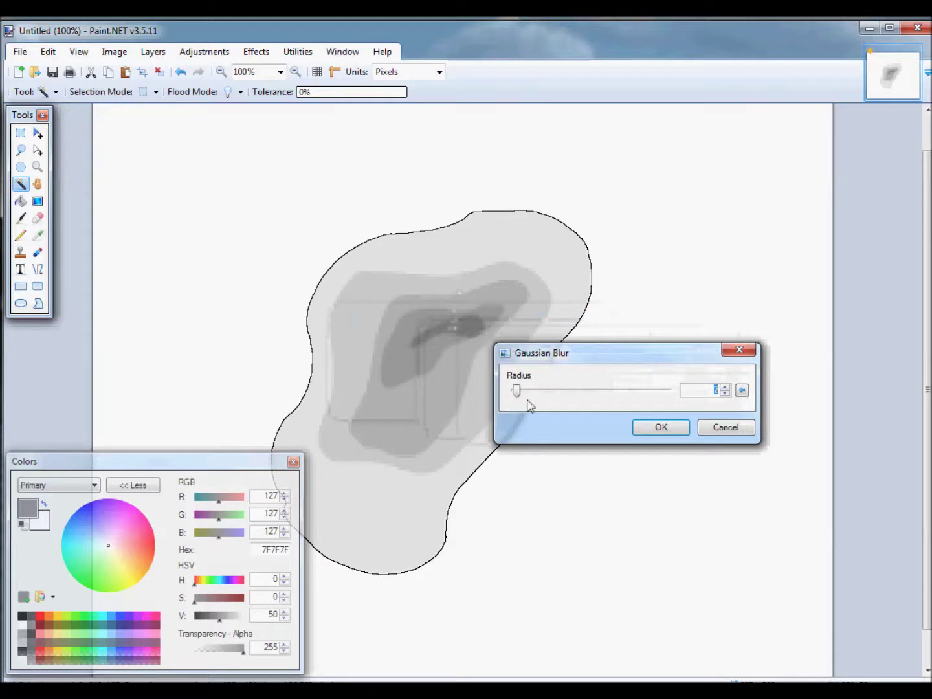
{"action": "mouse_move", "coordinate": [517, 390]}
{"action": "left_mouse_down"}
{"action": "mouse_move", "coordinate": [568, 394]}
{"action": "mouse_move", "coordinate": [522, 395]}
{"action": "mouse_move", "coordinate": [531, 397]}
{"action": "left_mouse_up"}
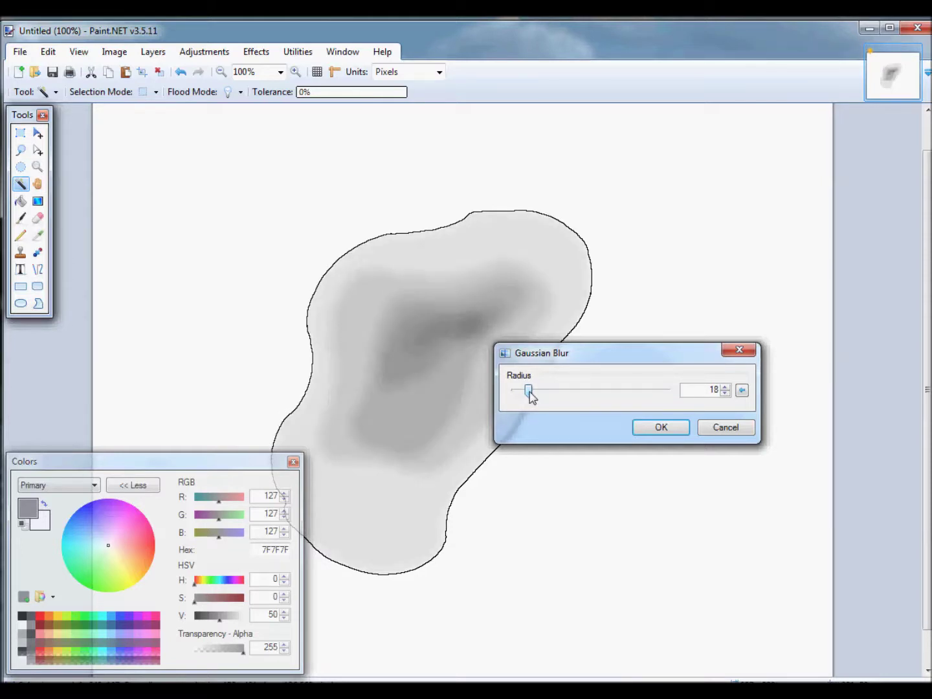
{"action": "left_click", "coordinate": [661, 427]}
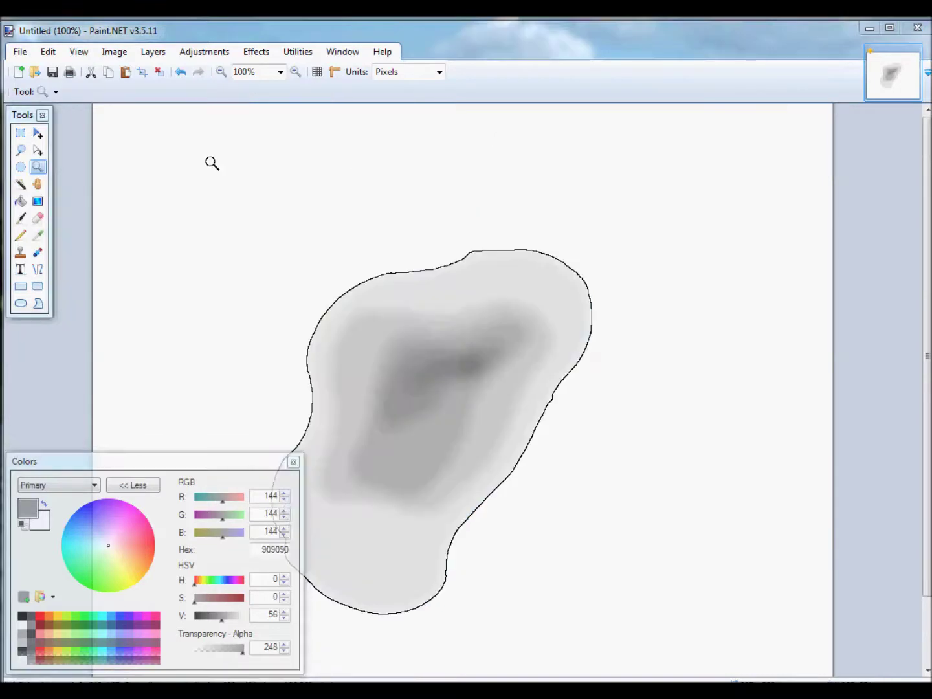
- Magic Wand the white surround, delete it to transparency, and deselect
{"action": "left_click", "coordinate": [22, 184]}
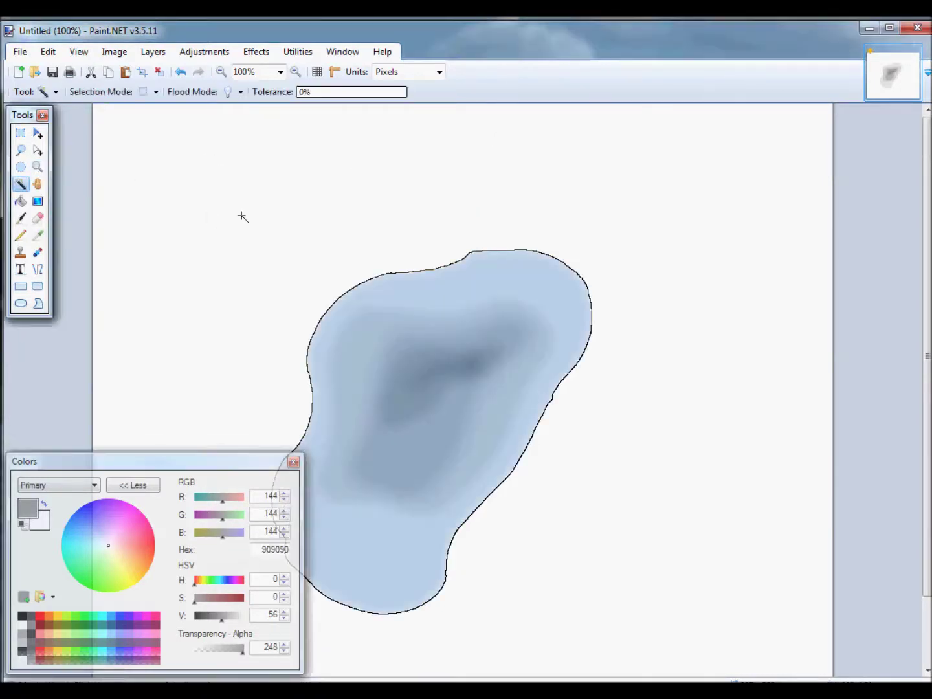
{"action": "left_click", "coordinate": [242, 216]}
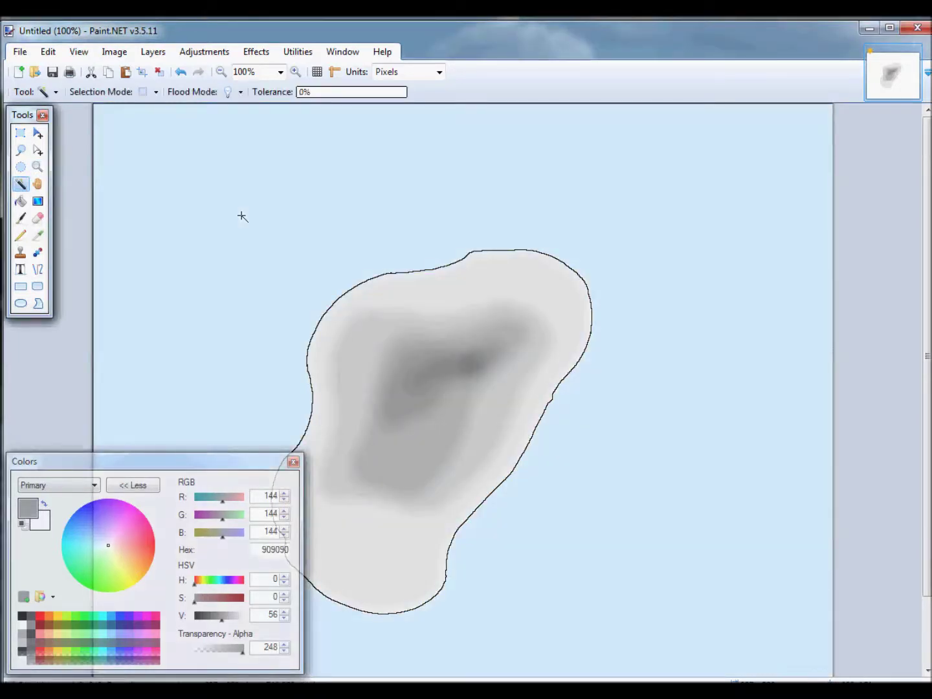
{"action": "key", "text": "Delete"}
{"action": "key", "text": "ctrl+d"}
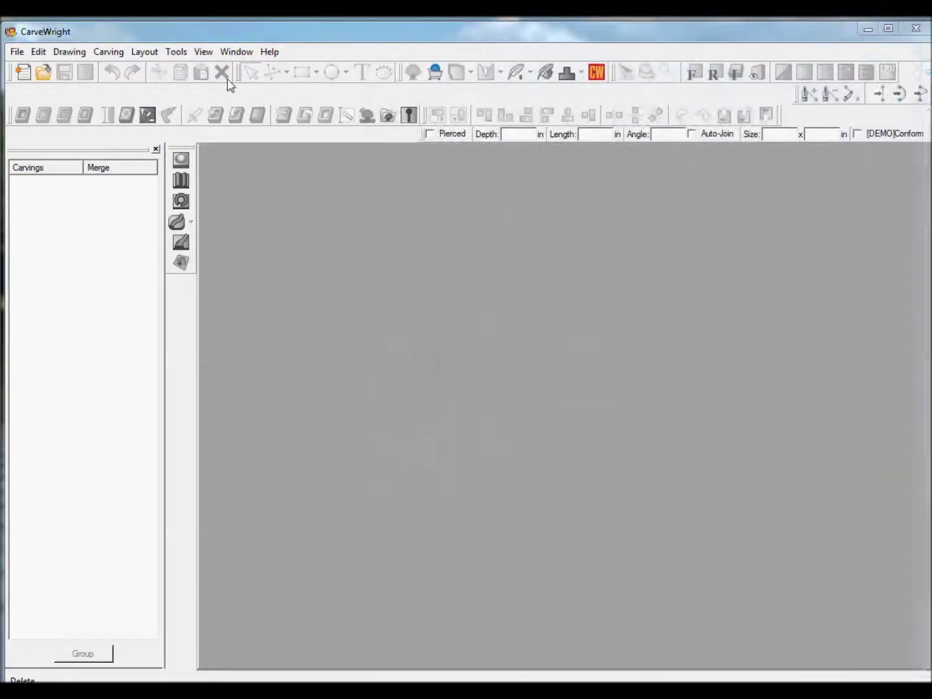
- Import Pine.png from file via File > Import > Import Image File
{"action": "left_click", "coordinate": [17, 54]}
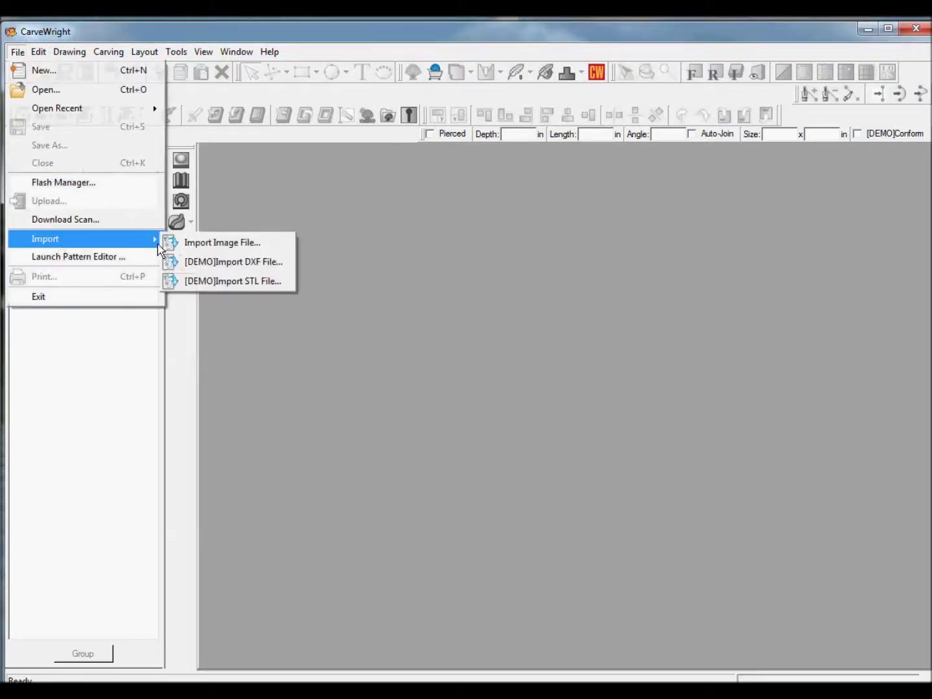
{"action": "left_click", "coordinate": [185, 244]}
{"action": "left_click", "coordinate": [330, 260]}
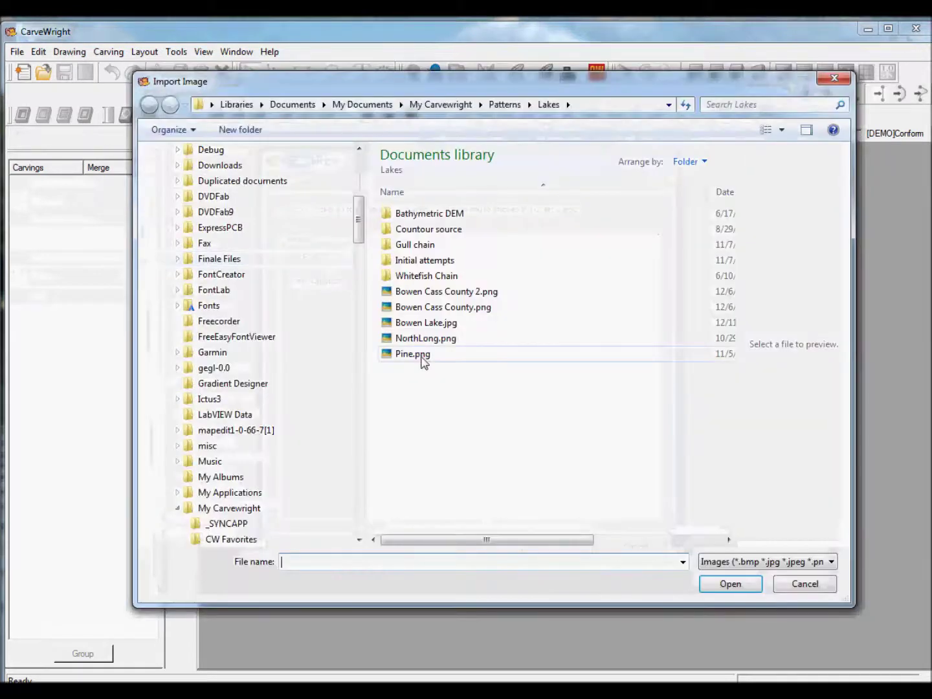
{"action": "left_click", "coordinate": [424, 360]}
{"action": "left_click", "coordinate": [728, 584]}
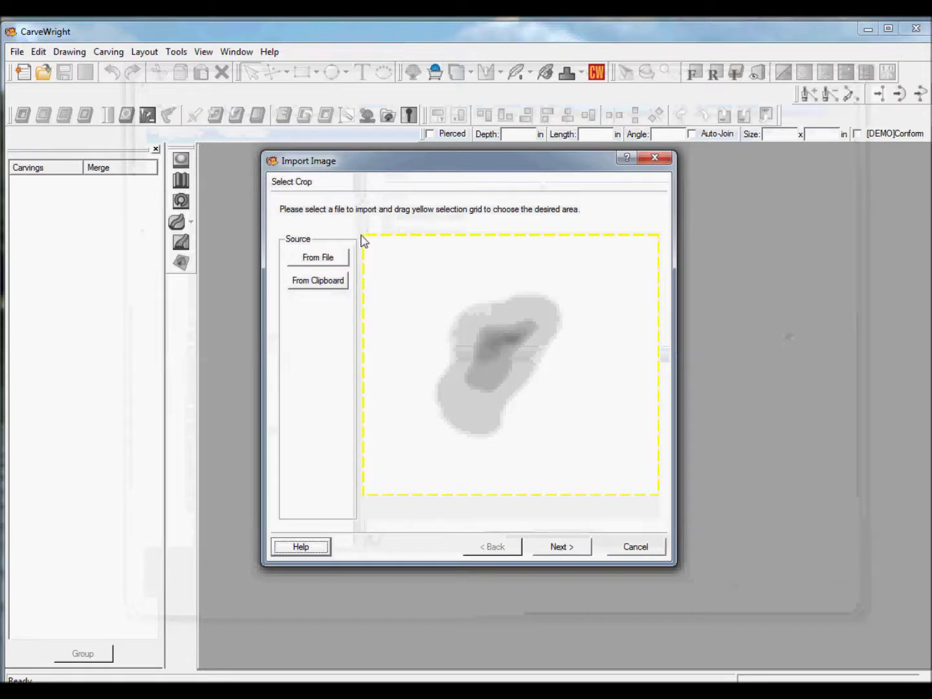
- Crop the lake image tightly around the lake and import it at 4.359 × 5.727 in, 0.25 in deep
{"action": "left_click_drag", "start_coordinate": [363, 235], "coordinate": [417, 273]}
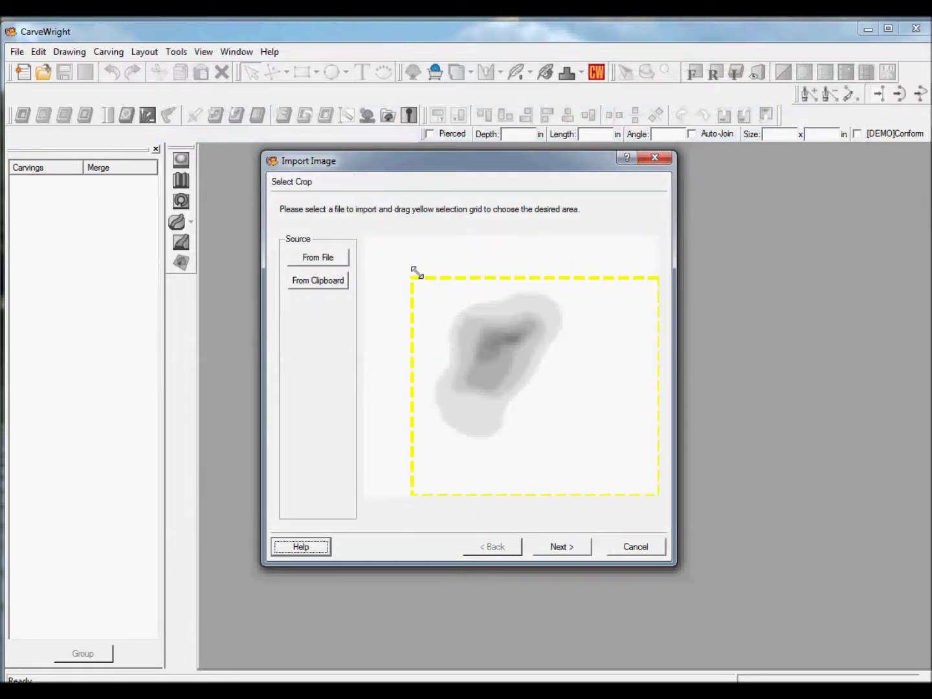
{"action": "left_click_drag", "start_coordinate": [656, 493], "coordinate": [579, 445]}
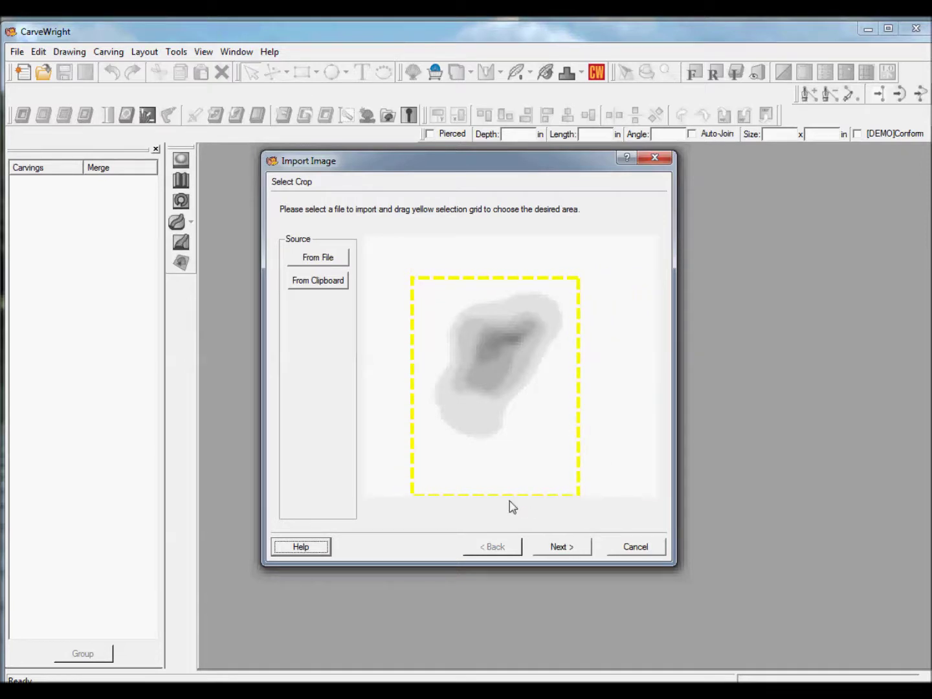
{"action": "mouse_move", "coordinate": [505, 495]}
{"action": "left_mouse_down"}
{"action": "mouse_move", "coordinate": [505, 452]}
{"action": "mouse_move", "coordinate": [504, 479]}
{"action": "left_mouse_up"}
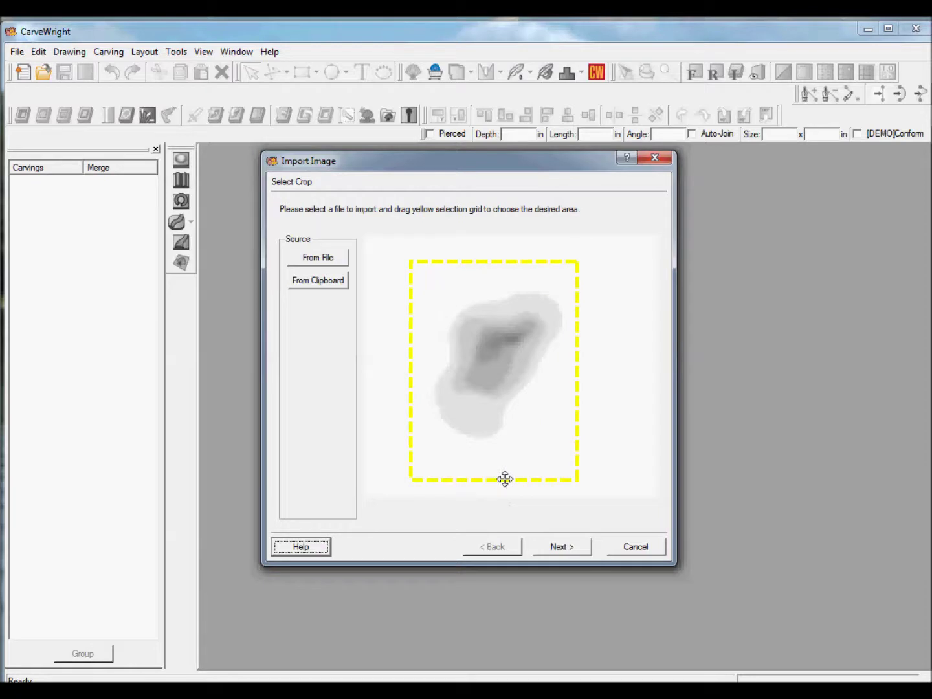
{"action": "left_click", "coordinate": [578, 553]}
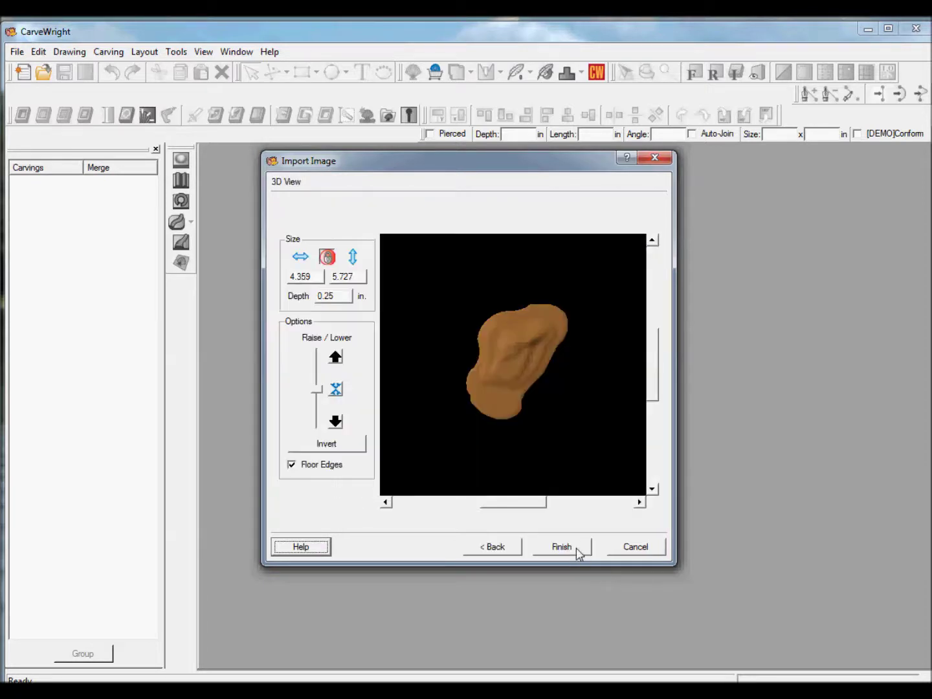
{"action": "left_click", "coordinate": [576, 549]}
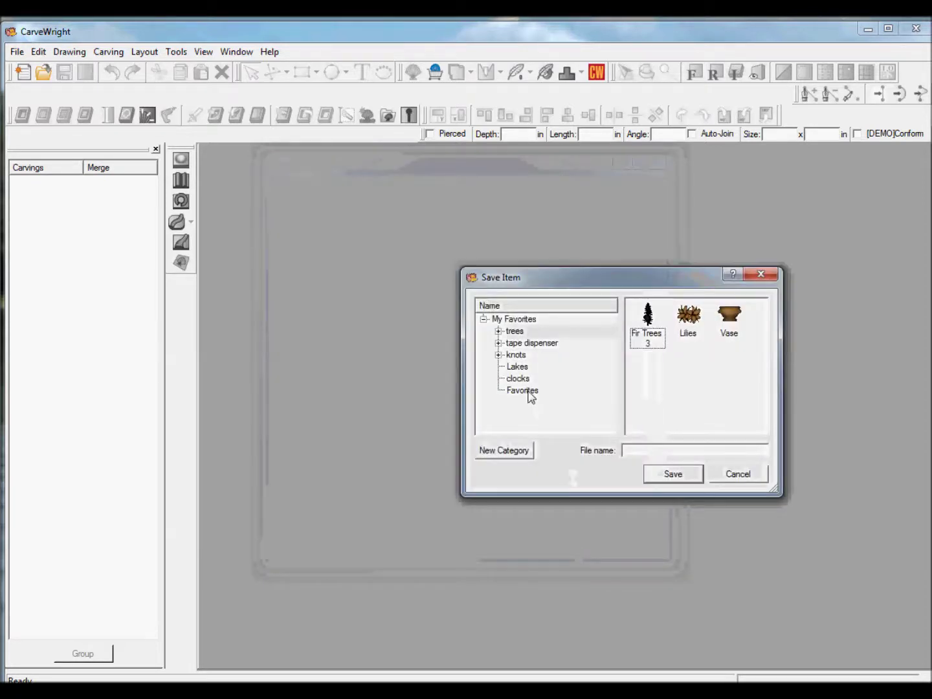
- Save the imported lake as a pattern named 'Pine' in the Lakes category
{"action": "left_click", "coordinate": [516, 367]}
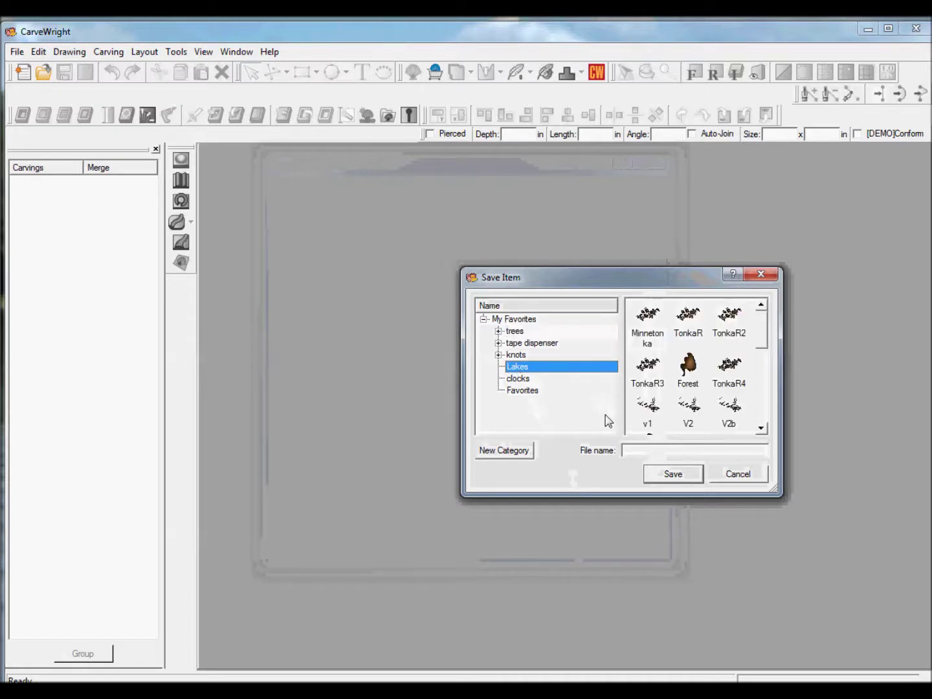
{"action": "left_click", "coordinate": [631, 447]}
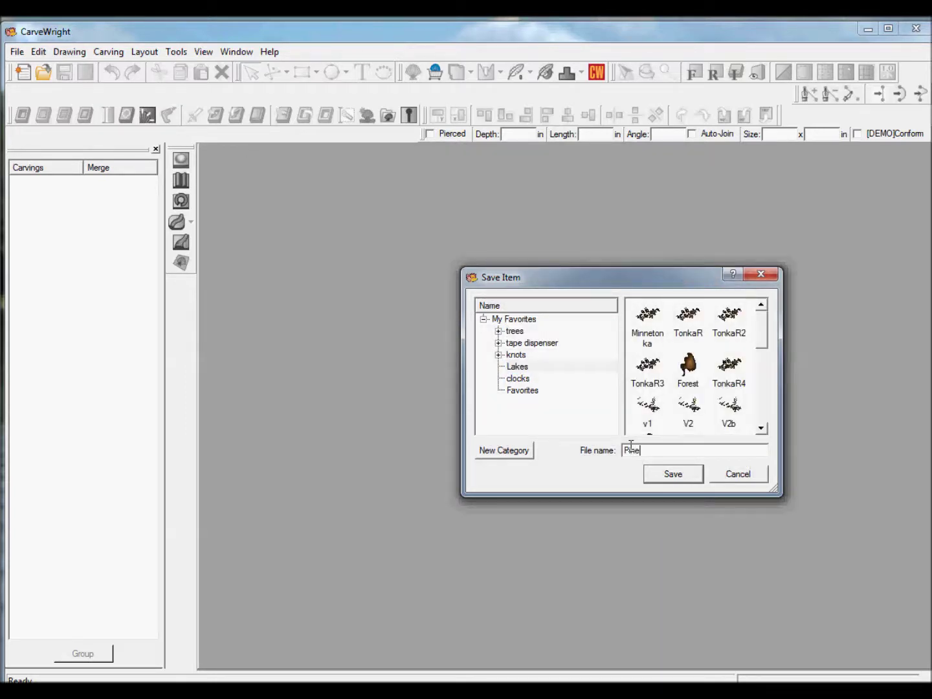
{"action": "left_click", "coordinate": [676, 477]}
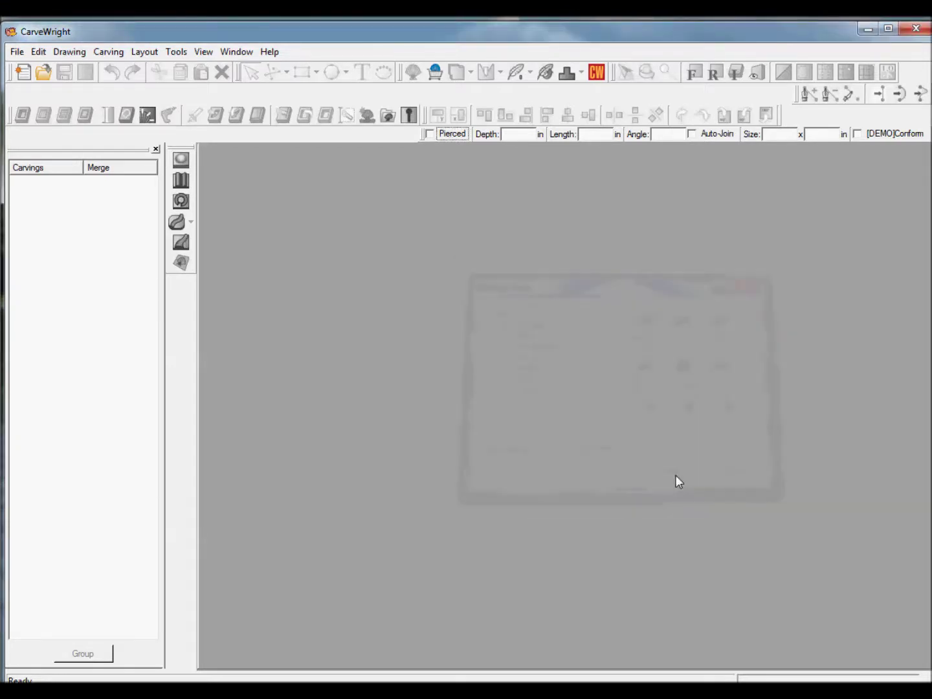
{"action": "left_click", "coordinate": [17, 51]}
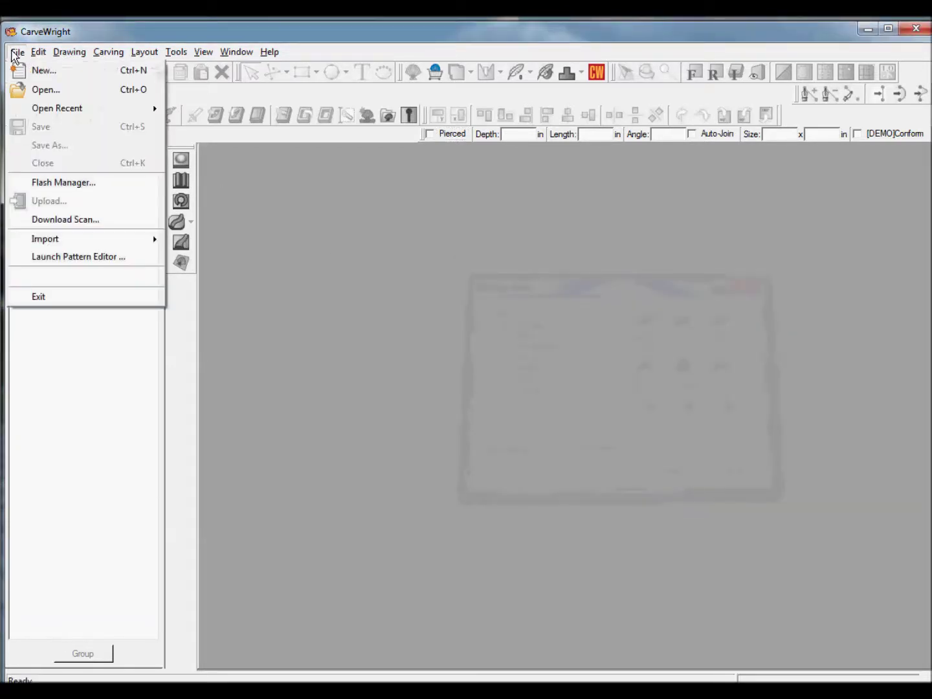
- Start a new project with an 8 × 8 in board and pick Pine from the Lakes category
{"action": "left_click", "coordinate": [52, 72]}
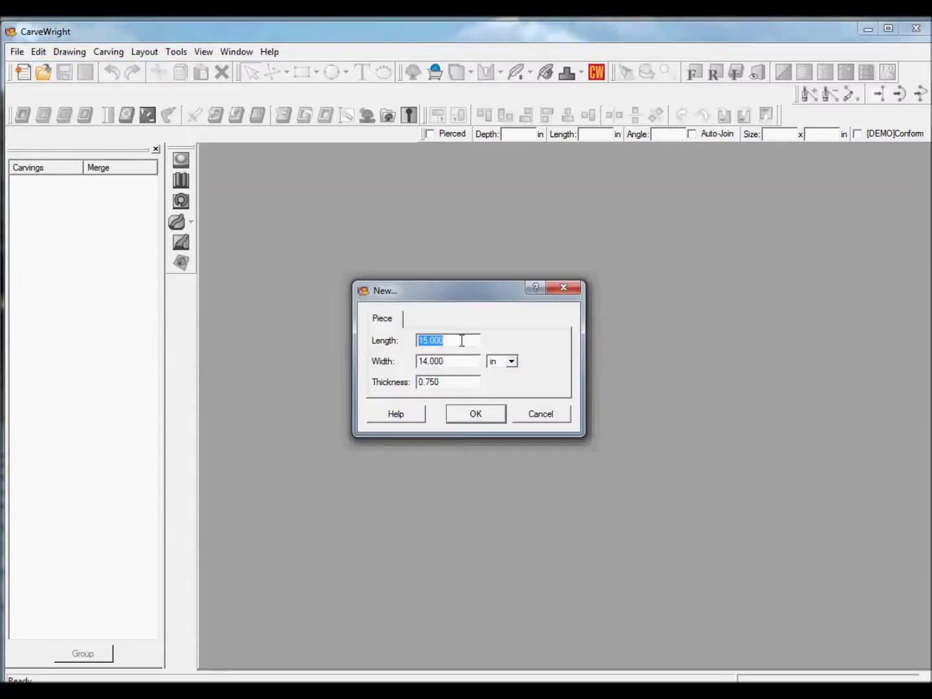
{"action": "type", "text": "8"}
{"action": "left_click_drag", "start_coordinate": [457, 363], "coordinate": [408, 360]}
{"action": "type", "text": "8"}
{"action": "left_click", "coordinate": [491, 415]}
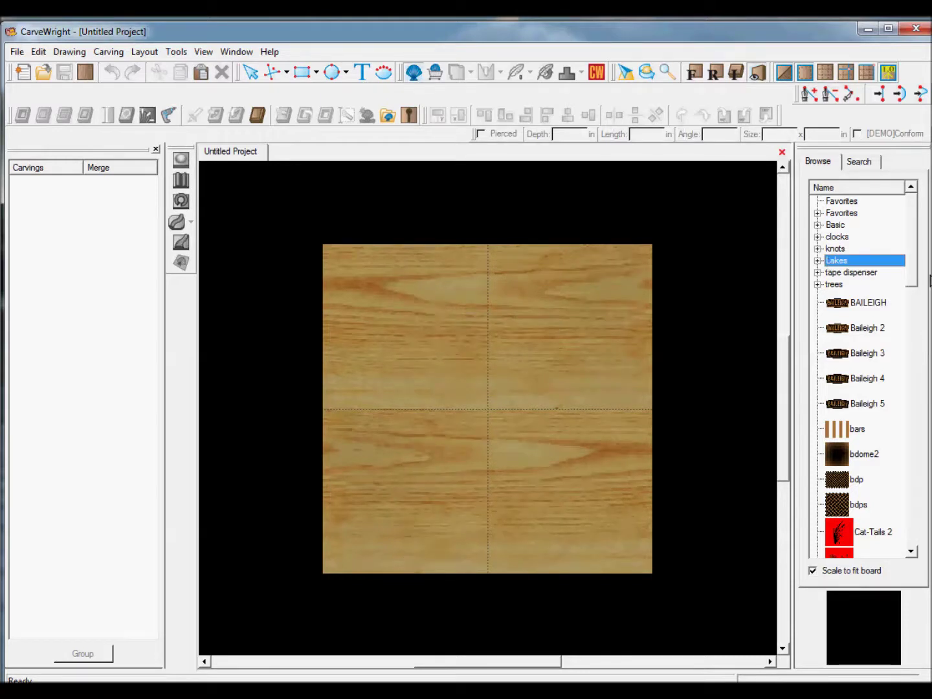
{"action": "left_click", "coordinate": [819, 261]}
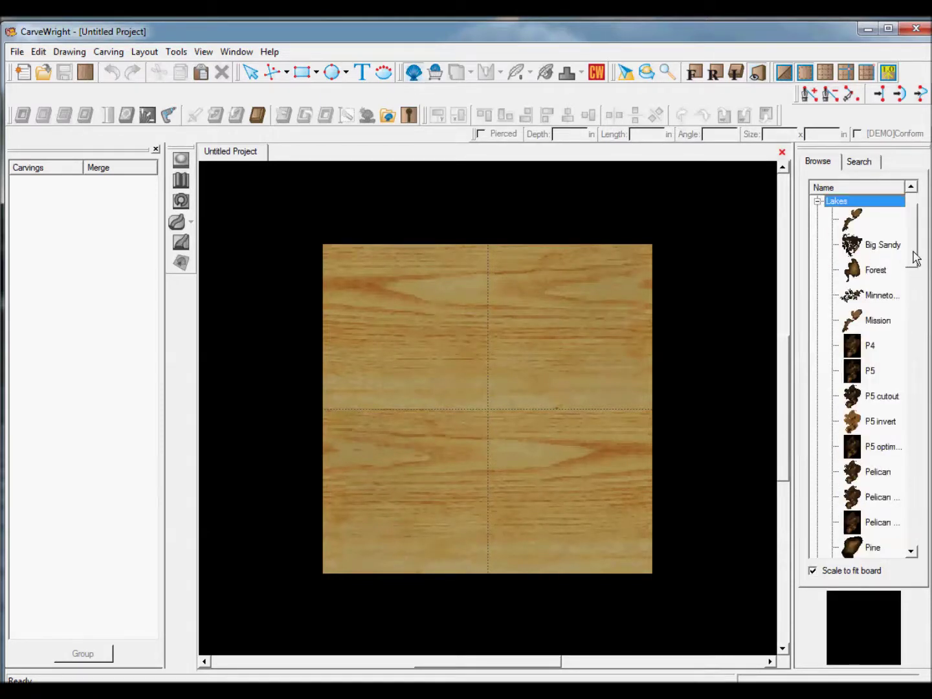
{"action": "left_click", "coordinate": [871, 547]}
- Place the Pine pattern at the board centre, invert it, and set Feather to None
{"action": "left_click_drag", "start_coordinate": [871, 549], "coordinate": [499, 414]}
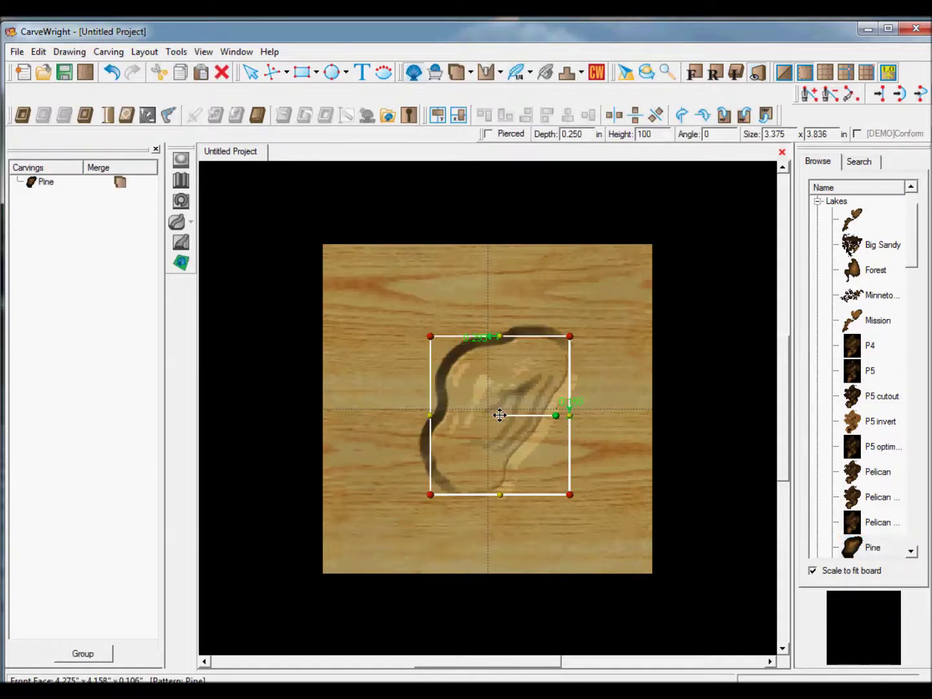
{"action": "left_click", "coordinate": [108, 114]}
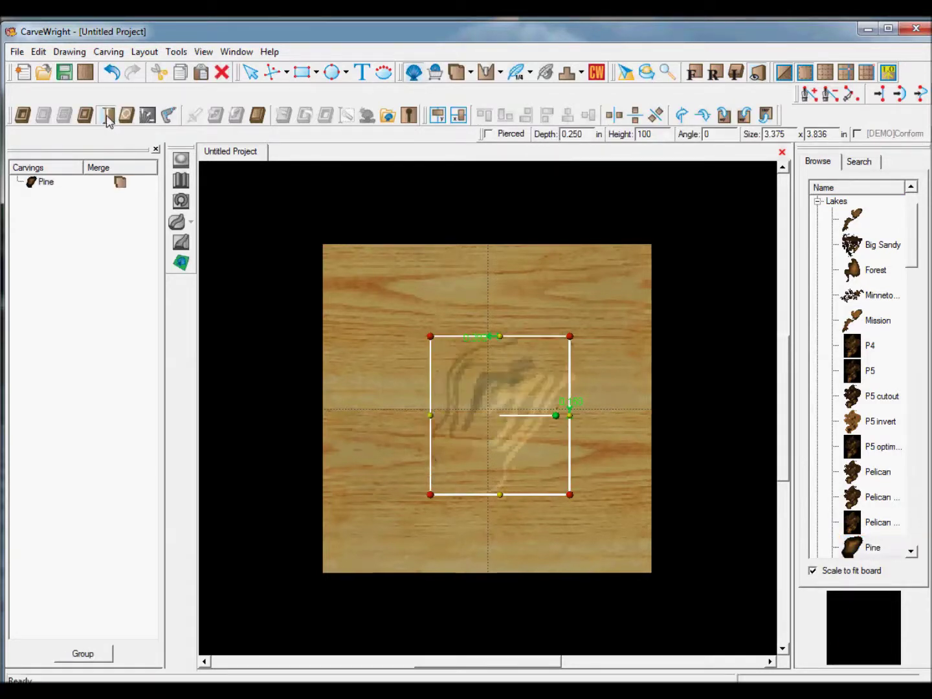
{"action": "left_click", "coordinate": [530, 73]}
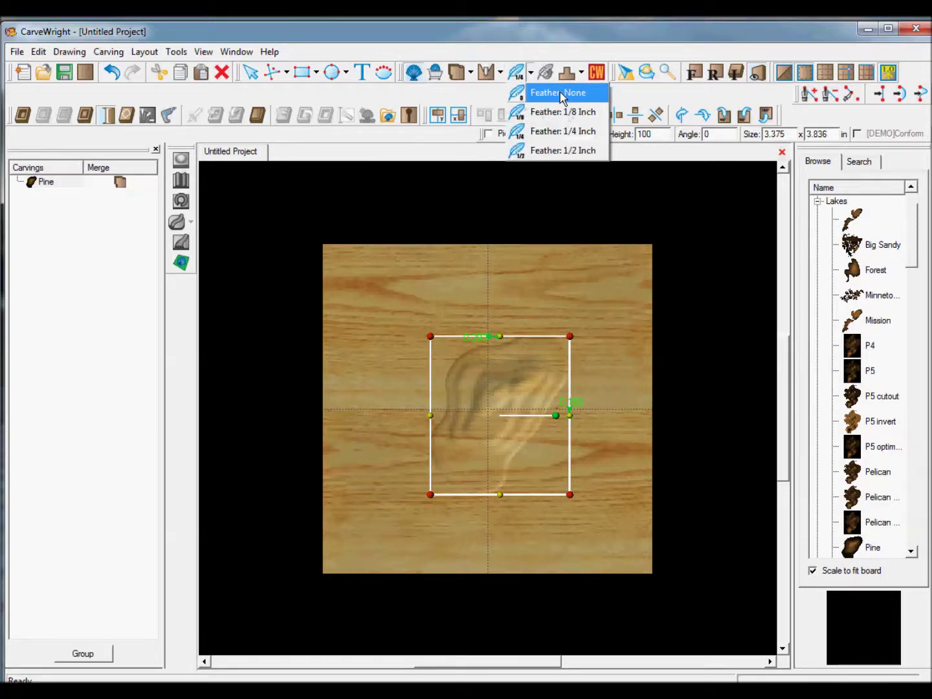
{"action": "left_click", "coordinate": [558, 93]}
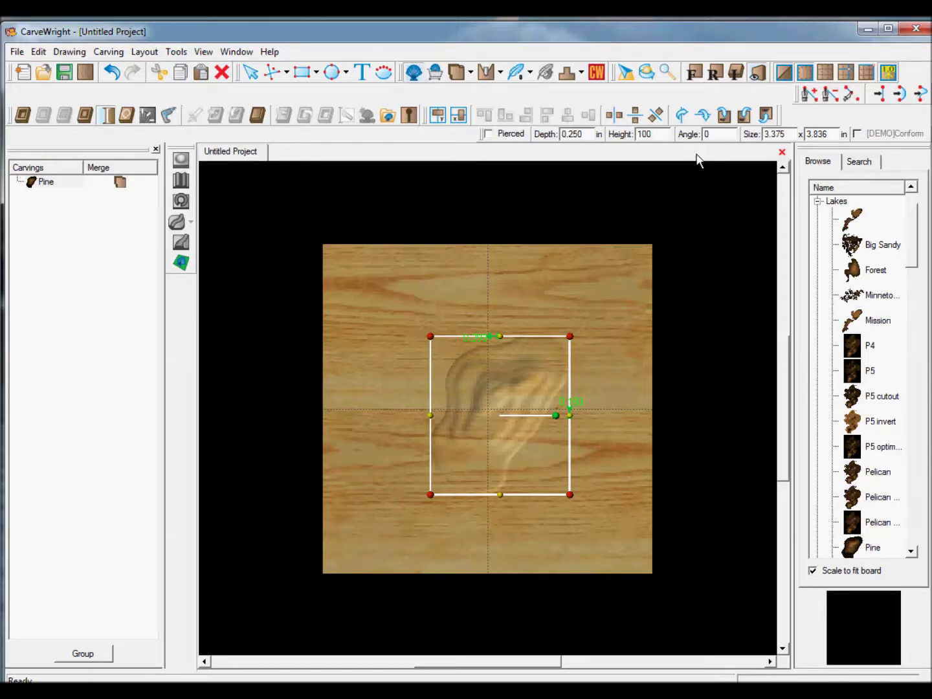
- Set the Pine carving's depth to 0.500 in and its height to 999
{"action": "double_click", "coordinate": [589, 134]}
{"action": "type", "text": ".5"}
{"action": "key", "text": "Return"}
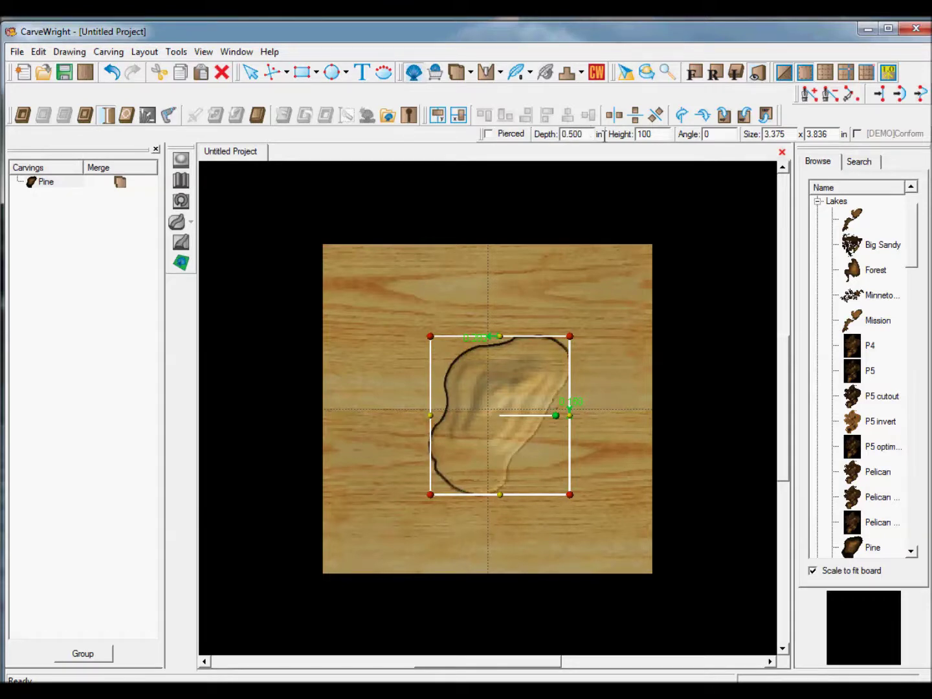
{"action": "double_click", "coordinate": [658, 134]}
{"action": "type", "text": "999"}
{"action": "key", "text": "Return"}
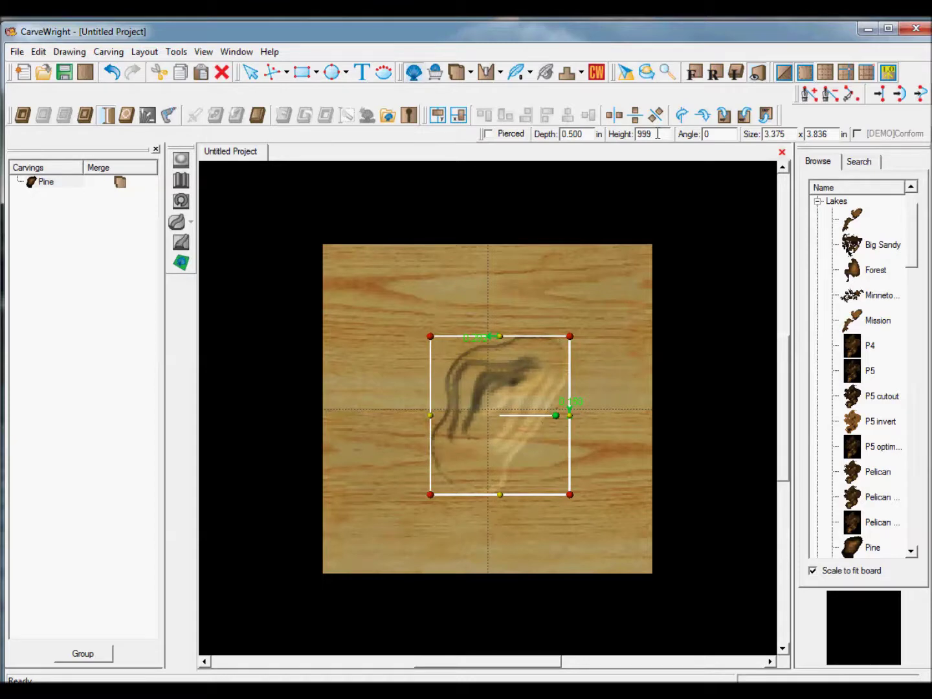